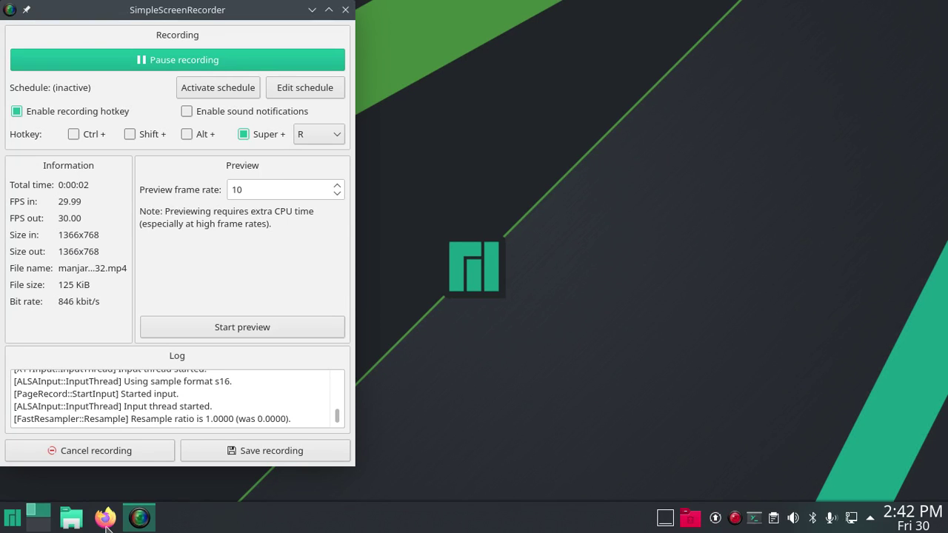
Step: Launch Firefox, reach Qwant's home page via a 'qwant' search, then open another blank tab
click(108, 520)
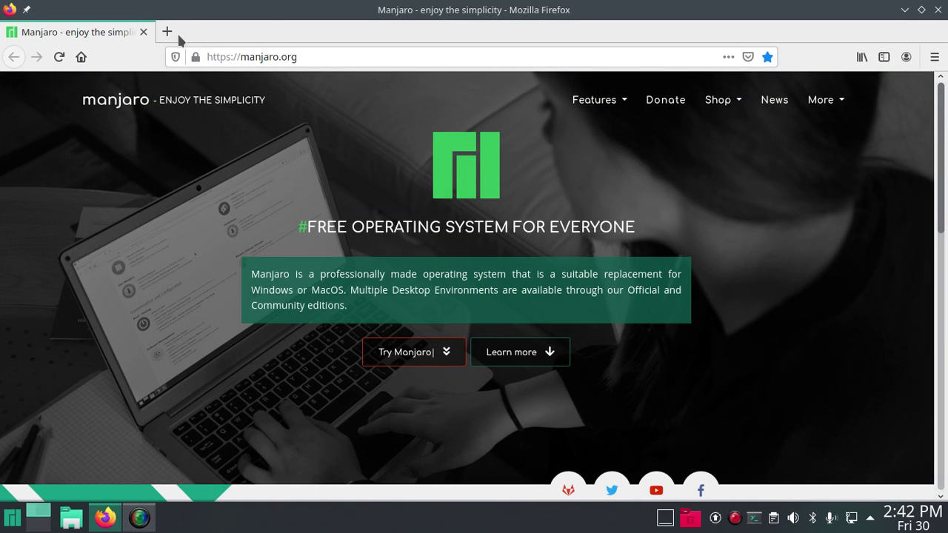
click(166, 32)
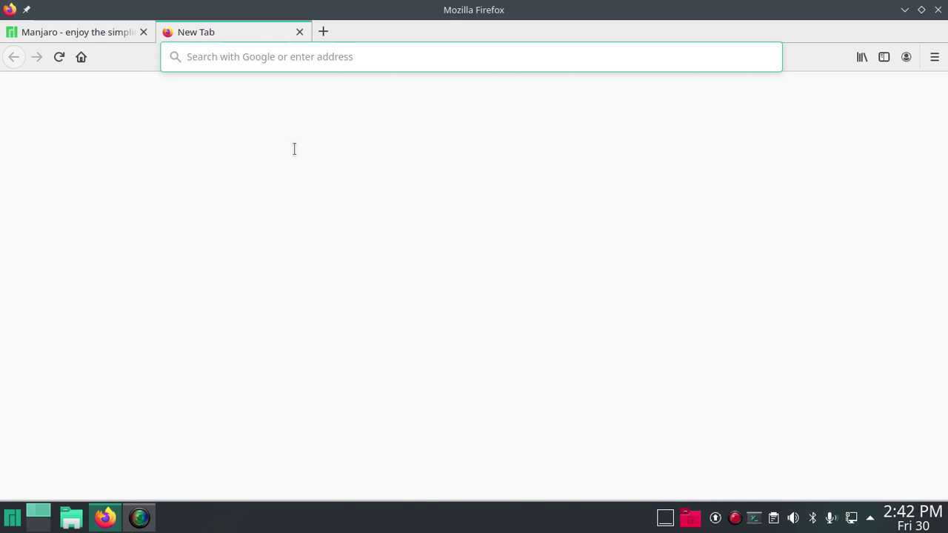
text(qwant)
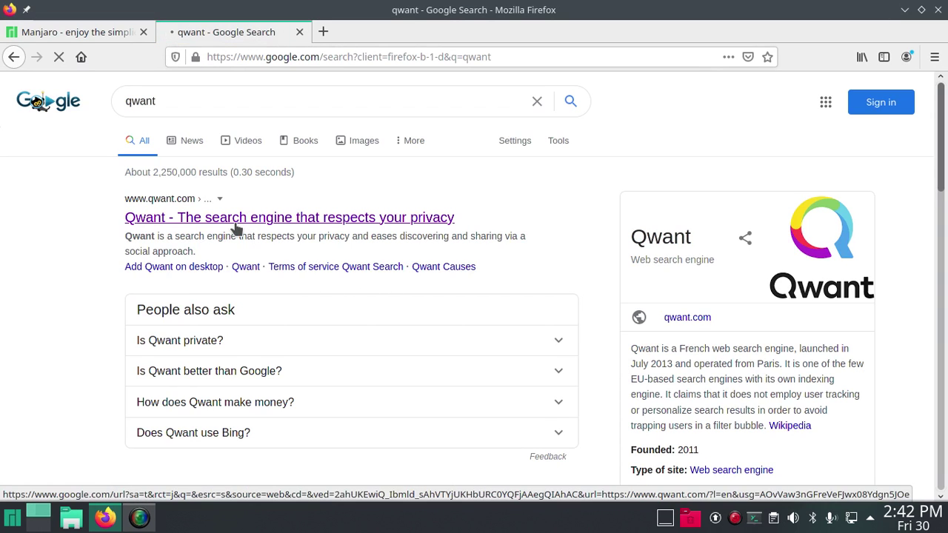
click(237, 228)
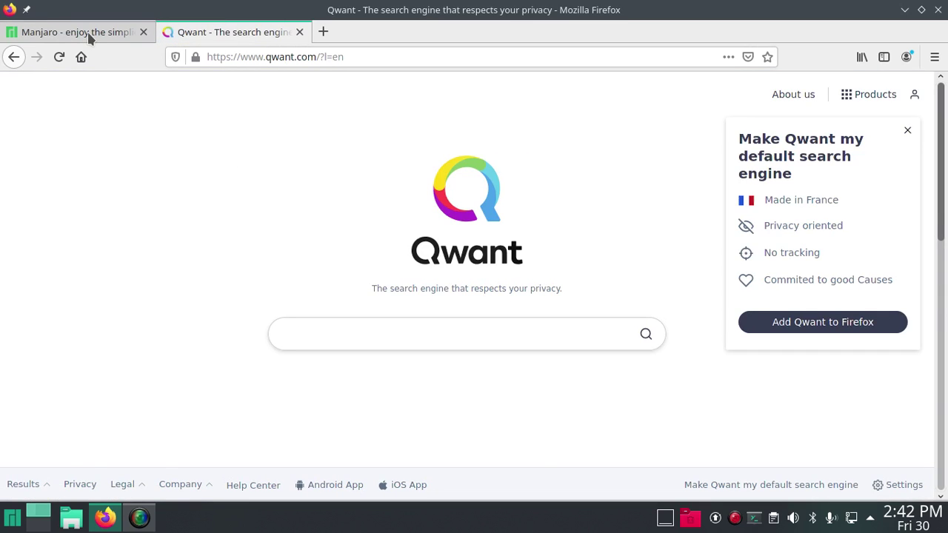
click(323, 32)
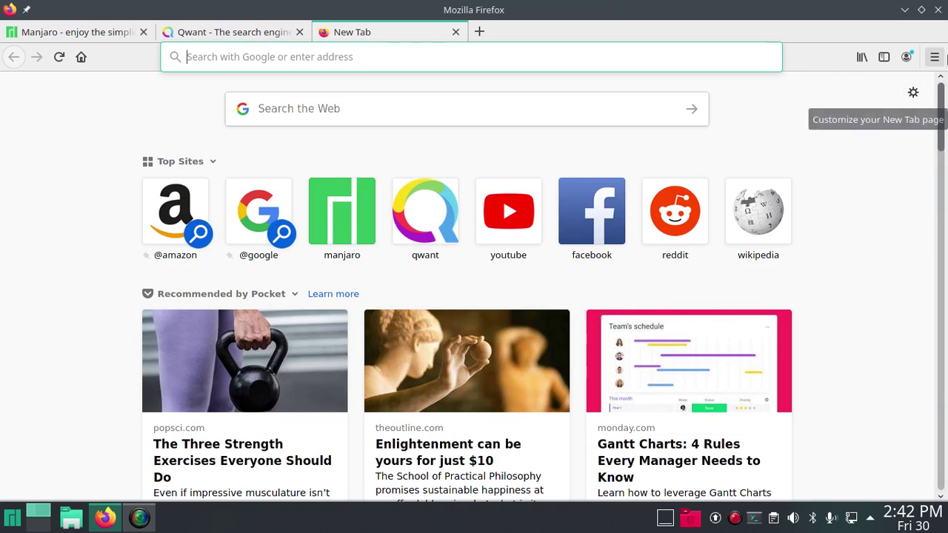
click(931, 59)
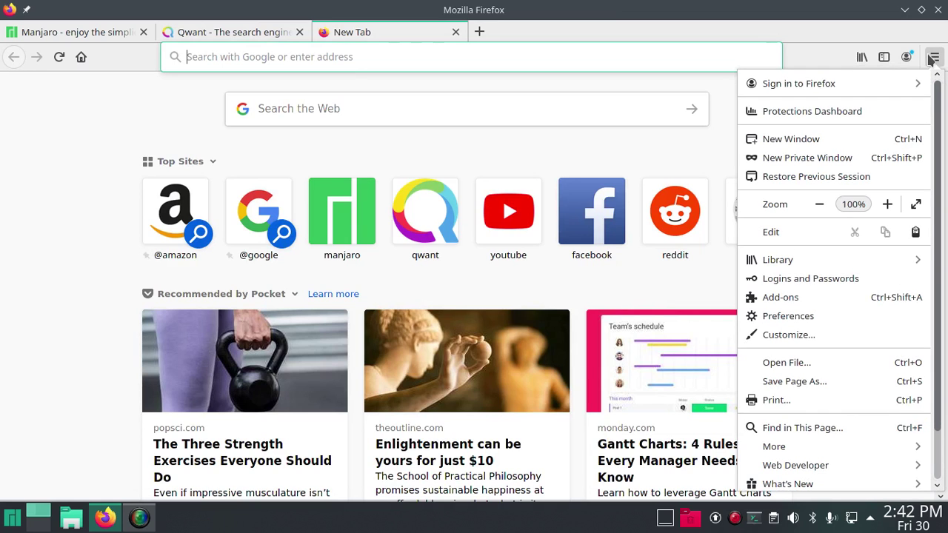
click(763, 316)
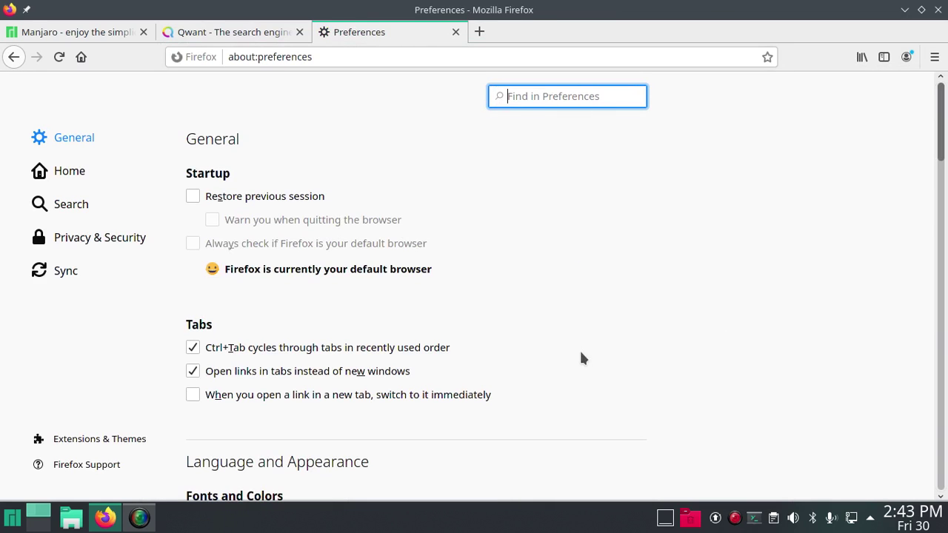
click(62, 173)
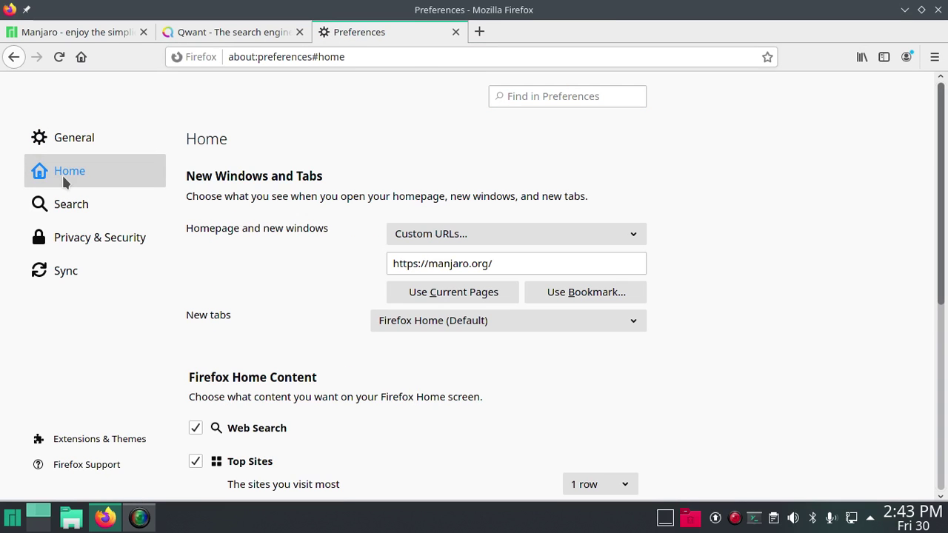
click(238, 32)
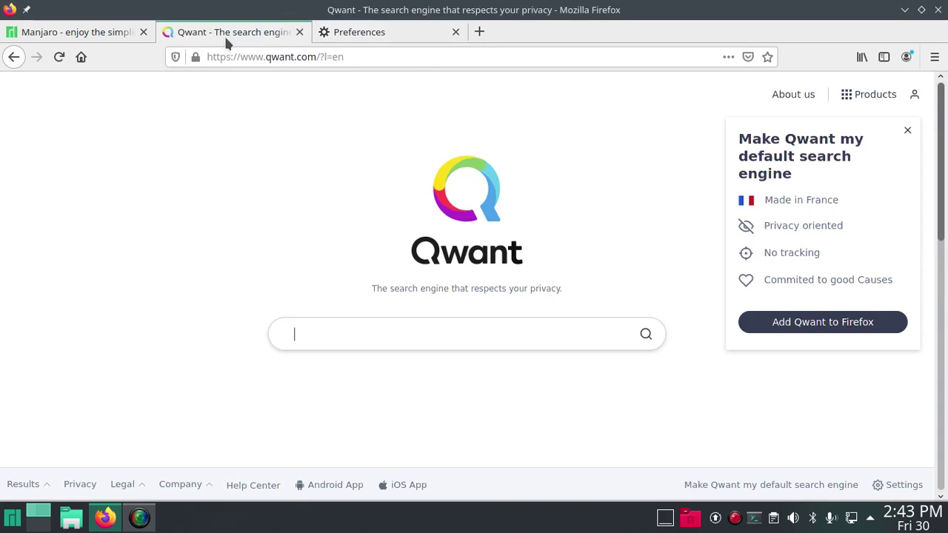
click(356, 57)
drag(355, 57, 197, 60)
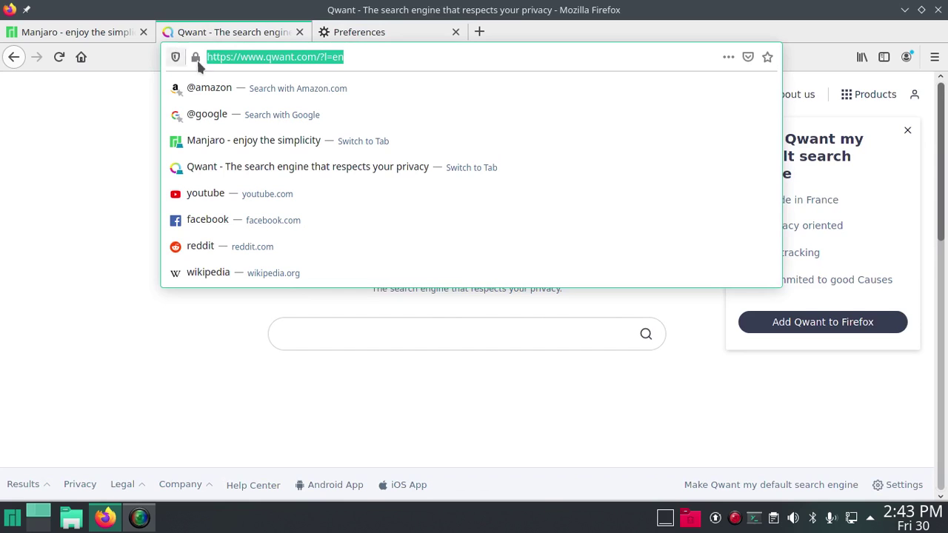
right_click(280, 59)
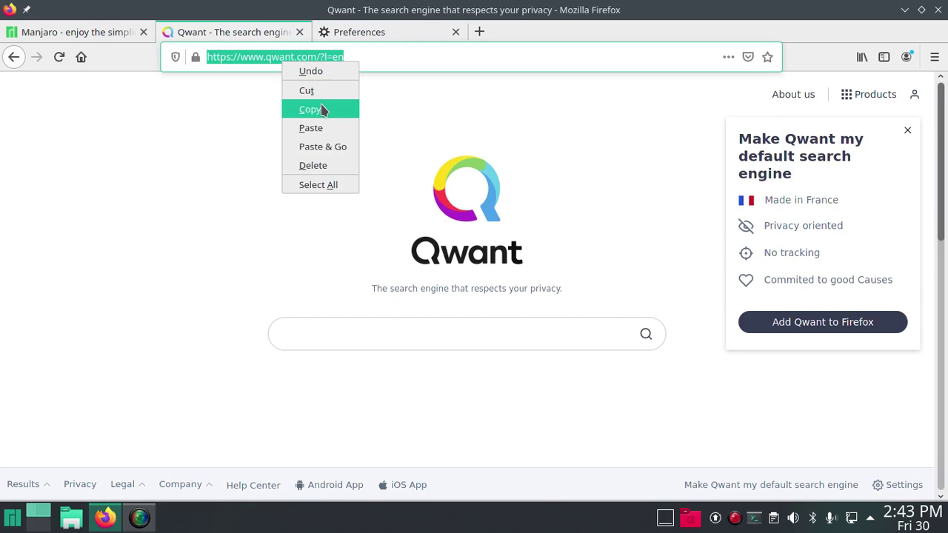
click(324, 106)
Step: Replace the homepage Custom URL with the copied Qwant address
click(381, 33)
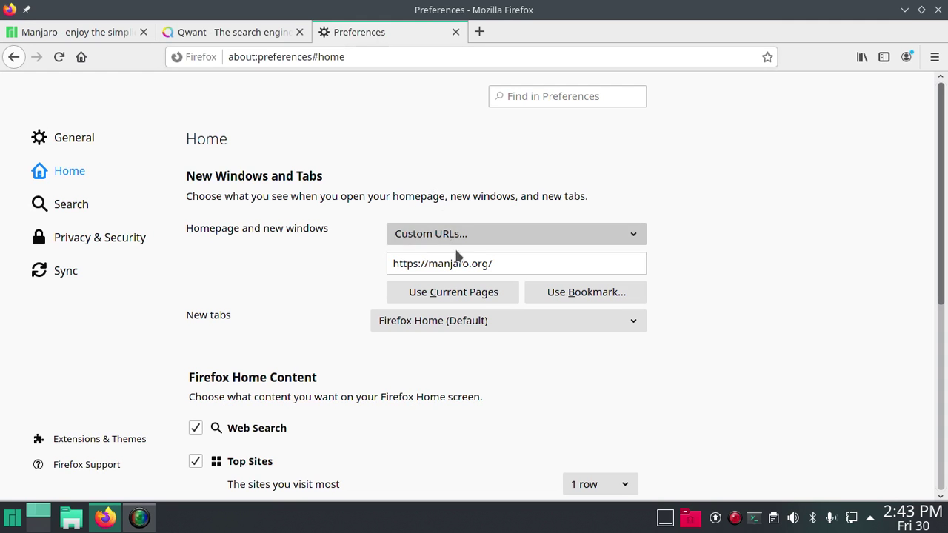
drag(502, 264, 329, 251)
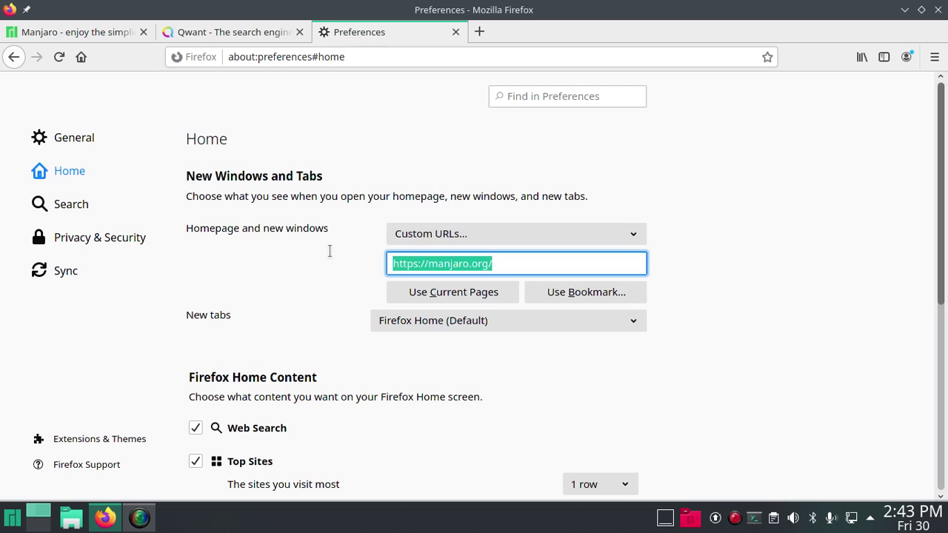
right_click(409, 264)
click(460, 372)
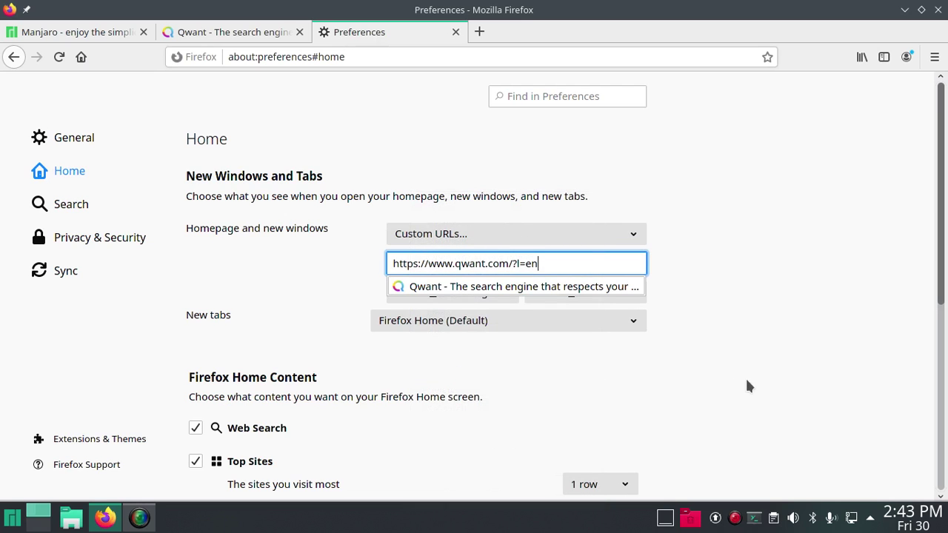
key(Escape)
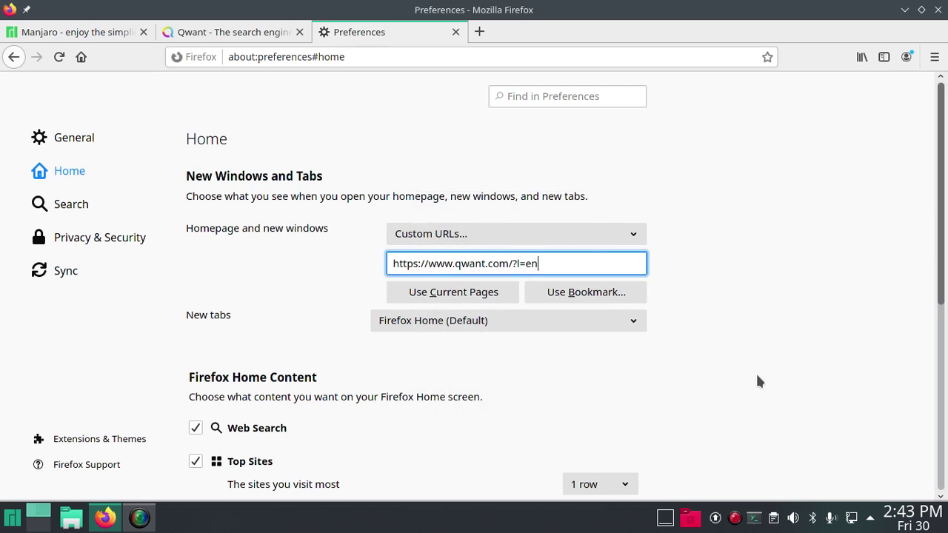
Step: Keep new tabs showing Firefox Home (Default)
click(633, 326)
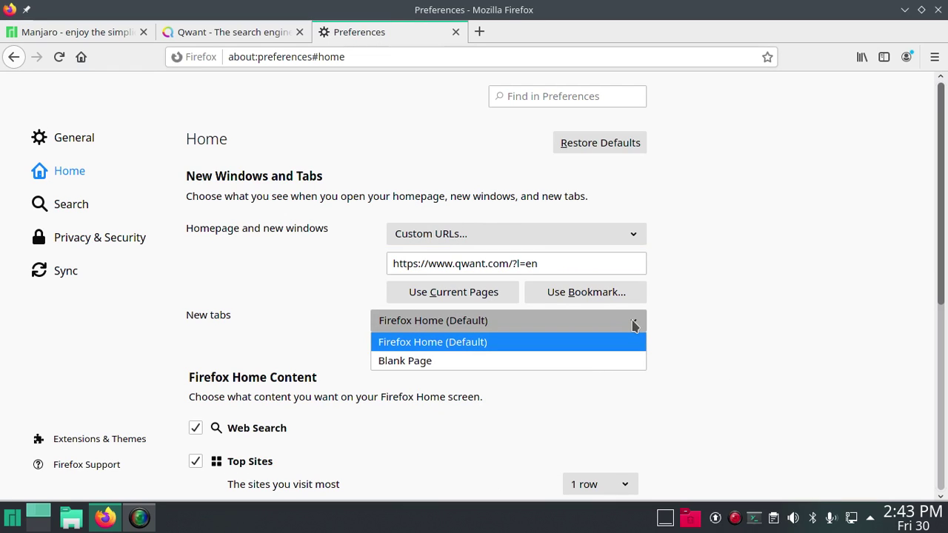
click(633, 325)
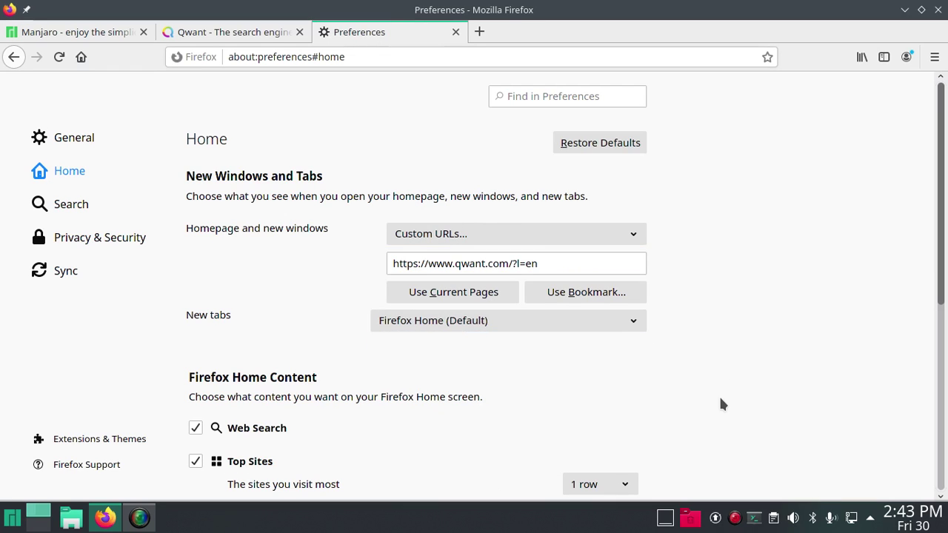
scroll(719, 394, down, 5)
scroll(718, 400, up, 5)
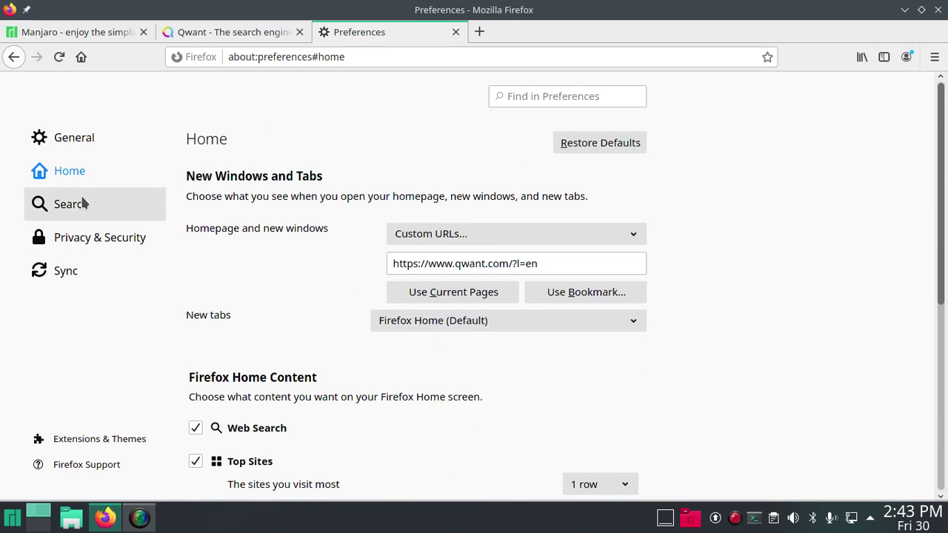
click(59, 211)
Step: Choose DuckDuckGo as the default search engine, then scroll to the One-Click Search Engines list
scroll(353, 381, down, 3)
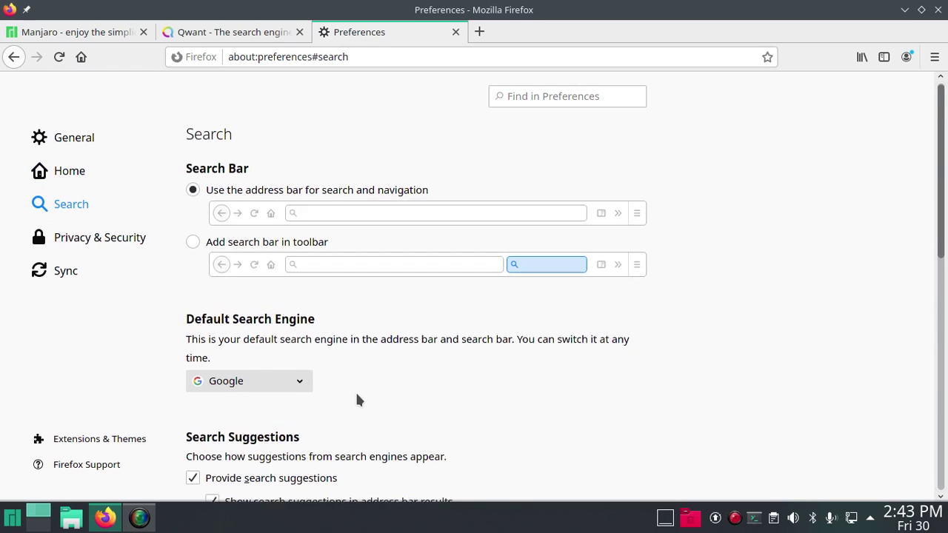
click(306, 254)
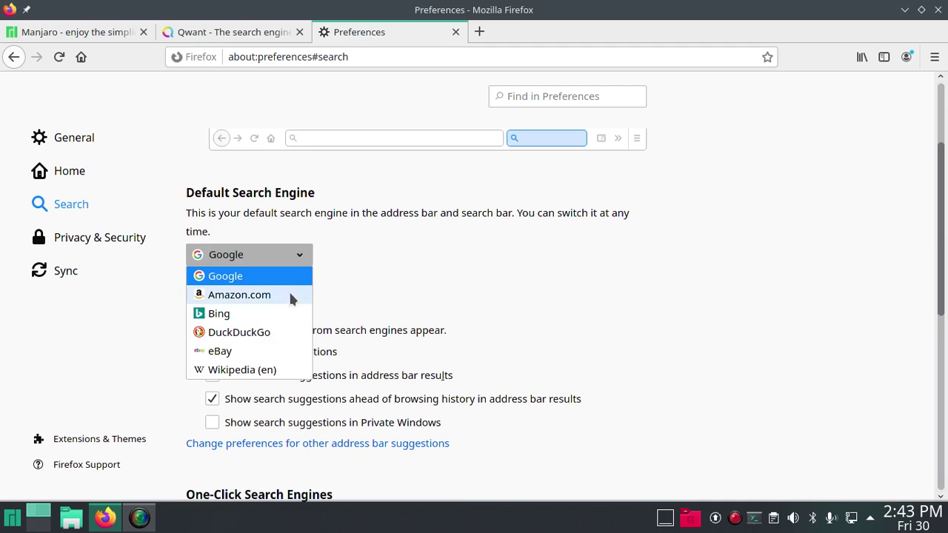
click(254, 332)
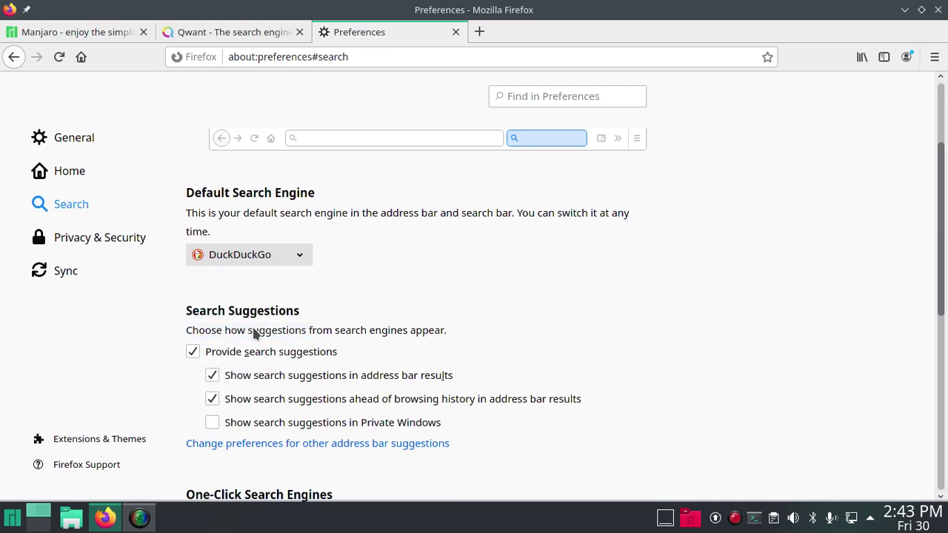
scroll(401, 379, down, 4)
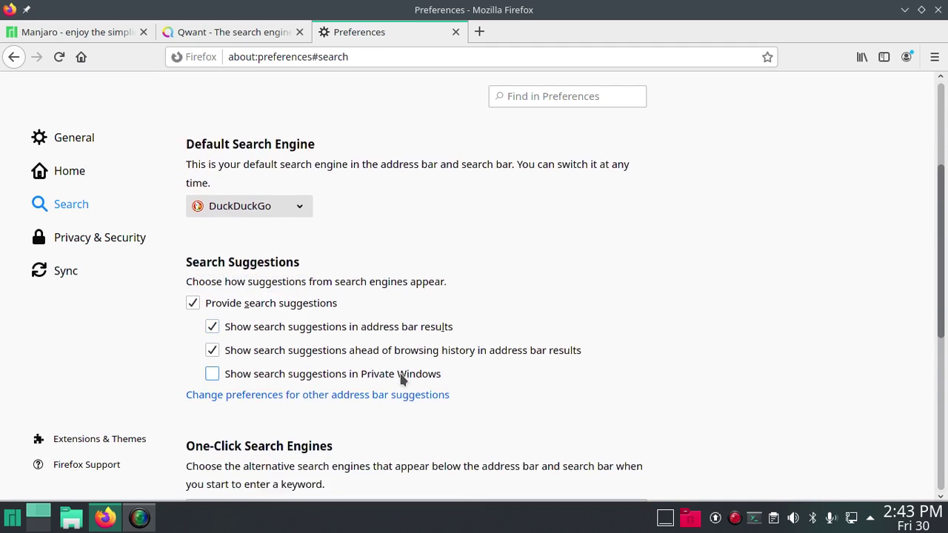
scroll(400, 380, down, 5)
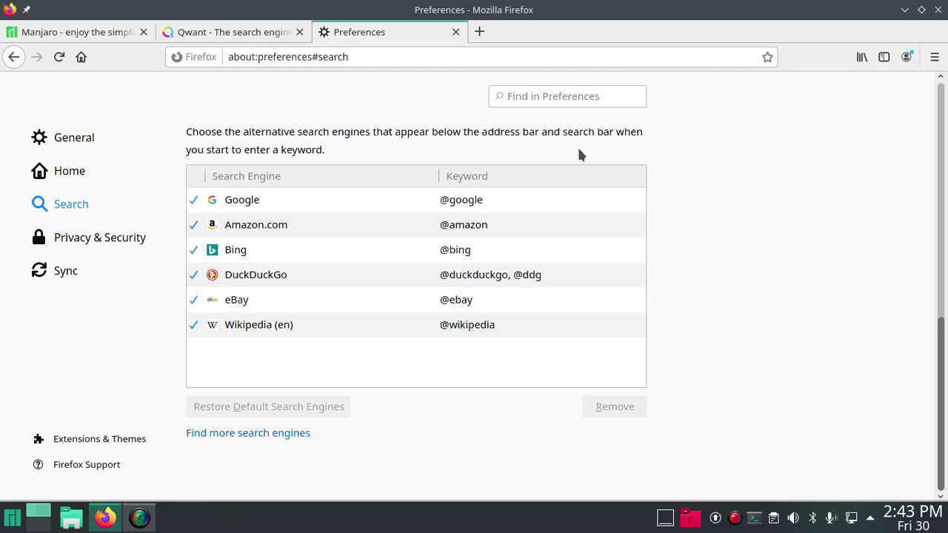
scroll(415, 239, up, 5)
scroll(385, 230, down, 4)
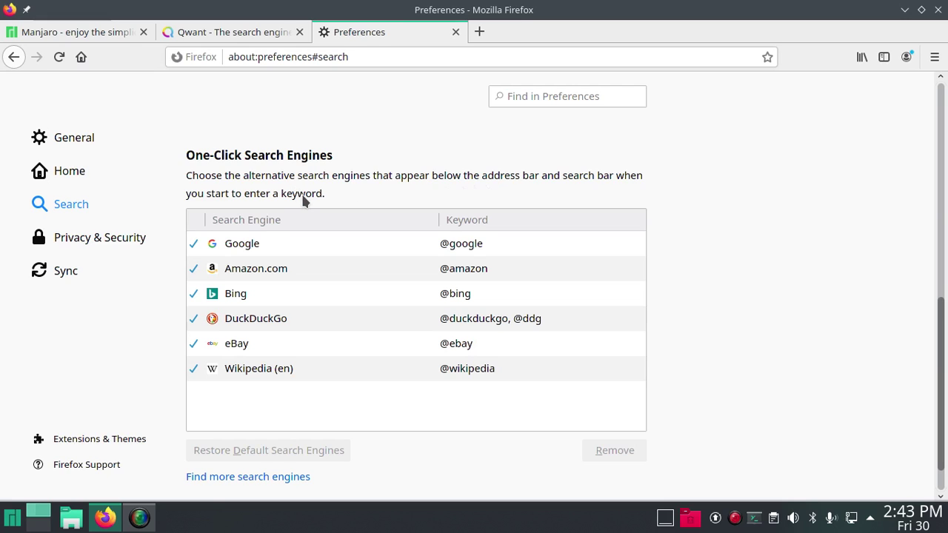
scroll(354, 297, down, 1)
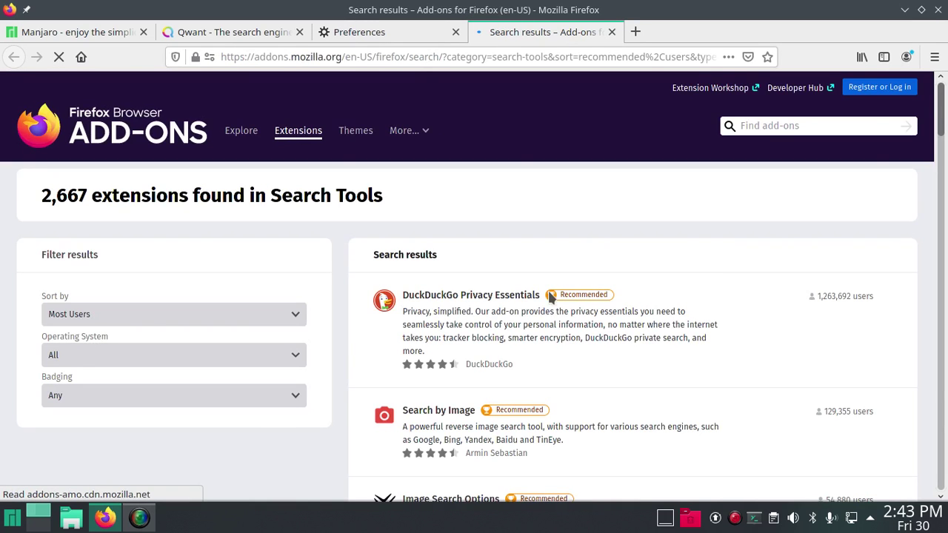
Step: Search the add-ons site for 'qwant' and open the Qwant add-on page
click(764, 126)
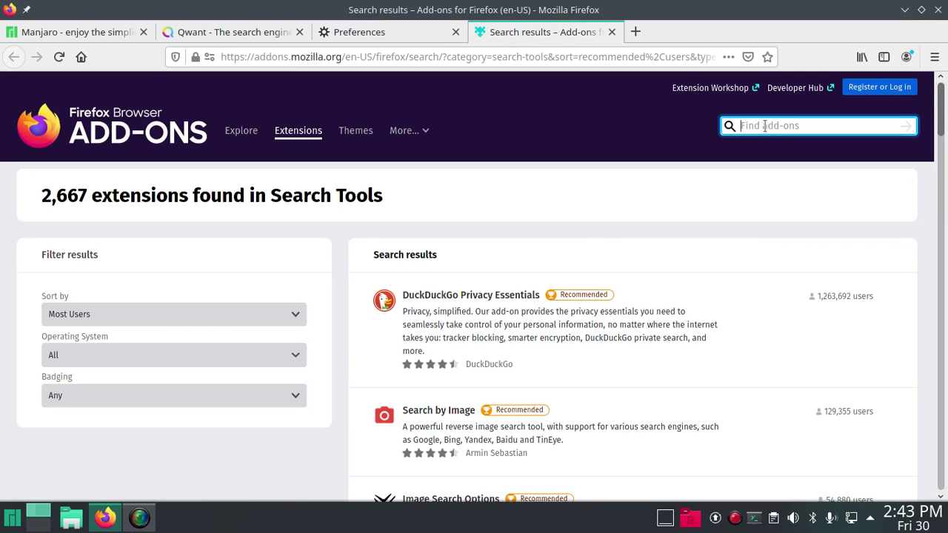
click(396, 33)
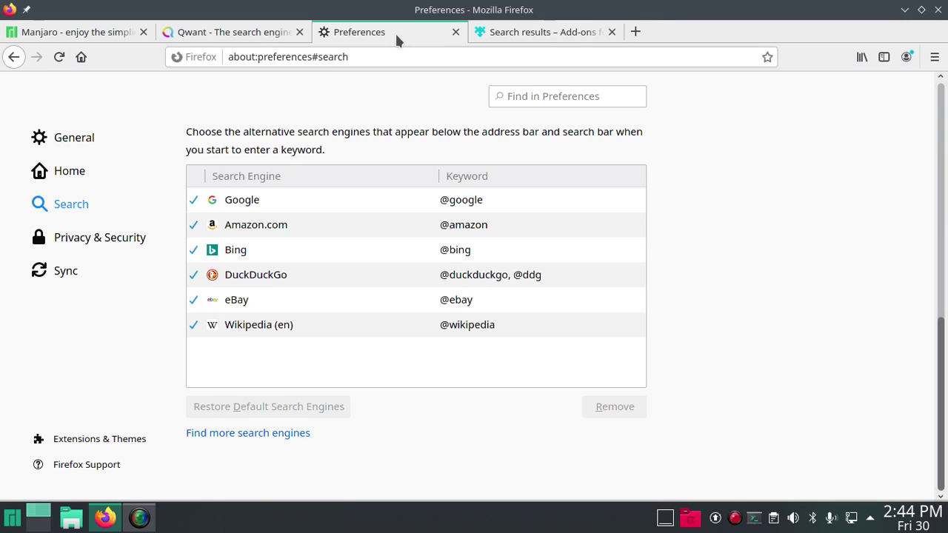
click(554, 34)
text(q)
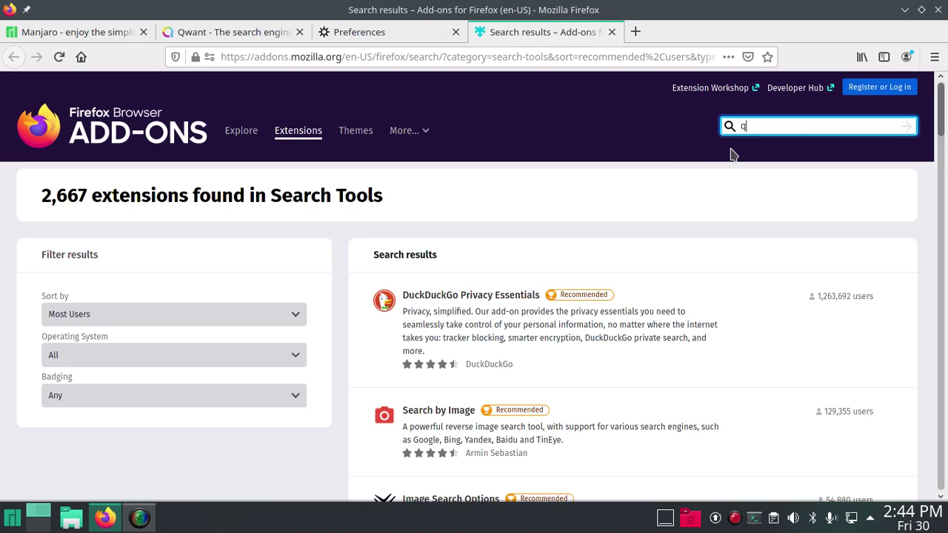
text(want)
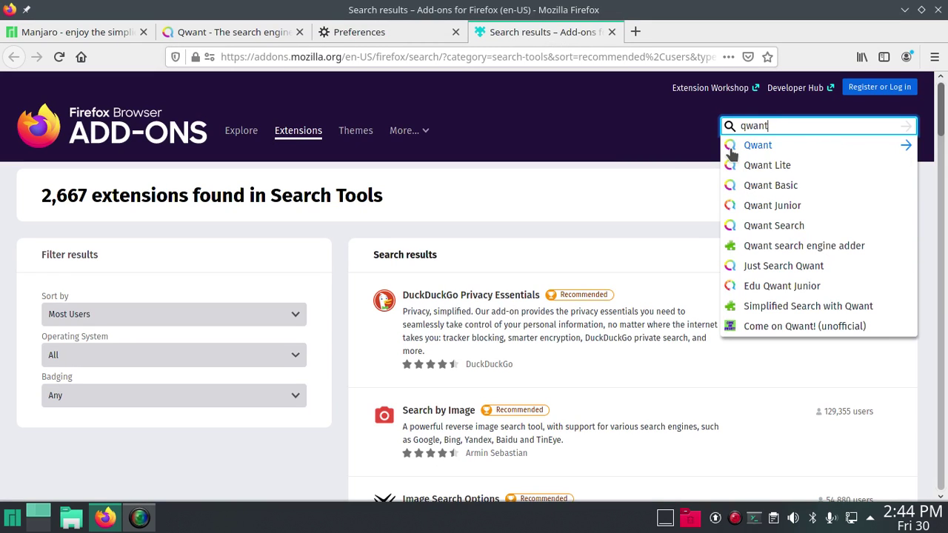
click(765, 151)
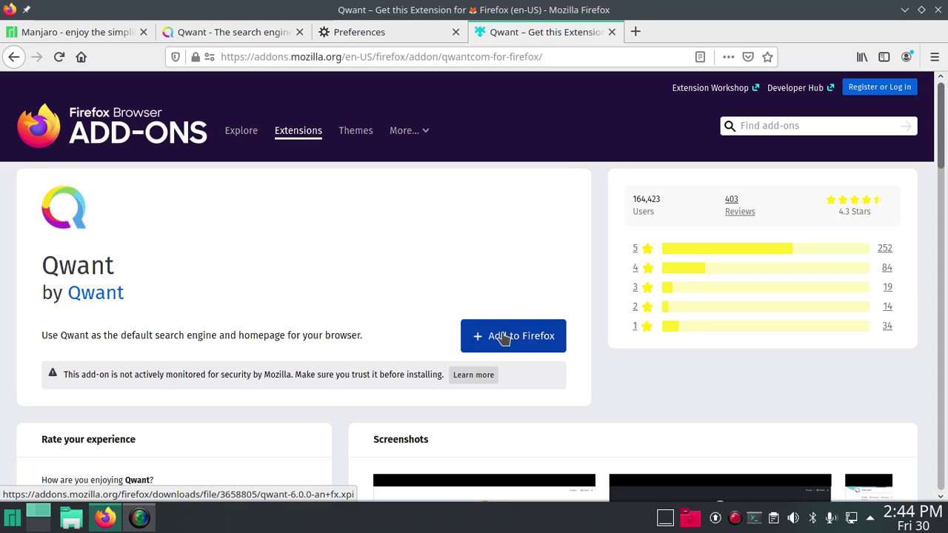
Step: Install the Qwant extension, accept it as default search engine, and close the browser window
click(503, 337)
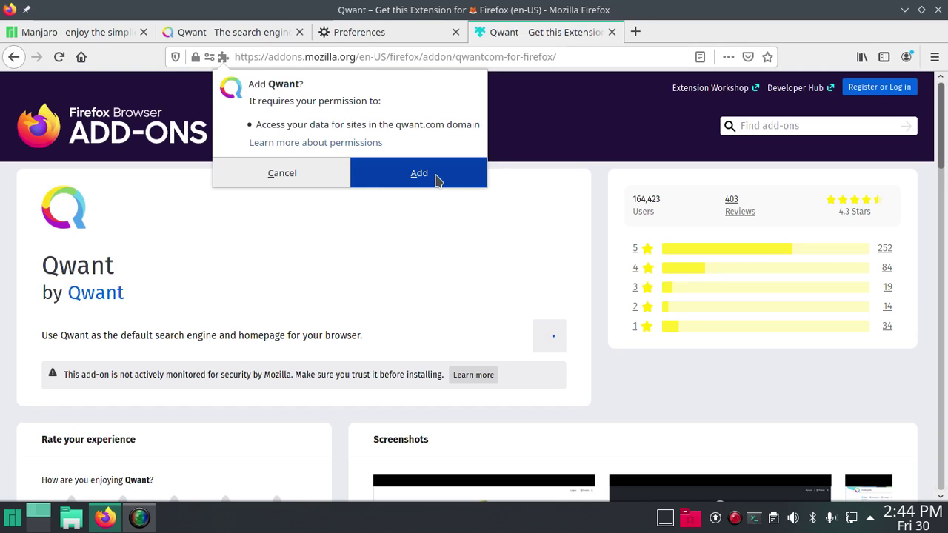
click(435, 180)
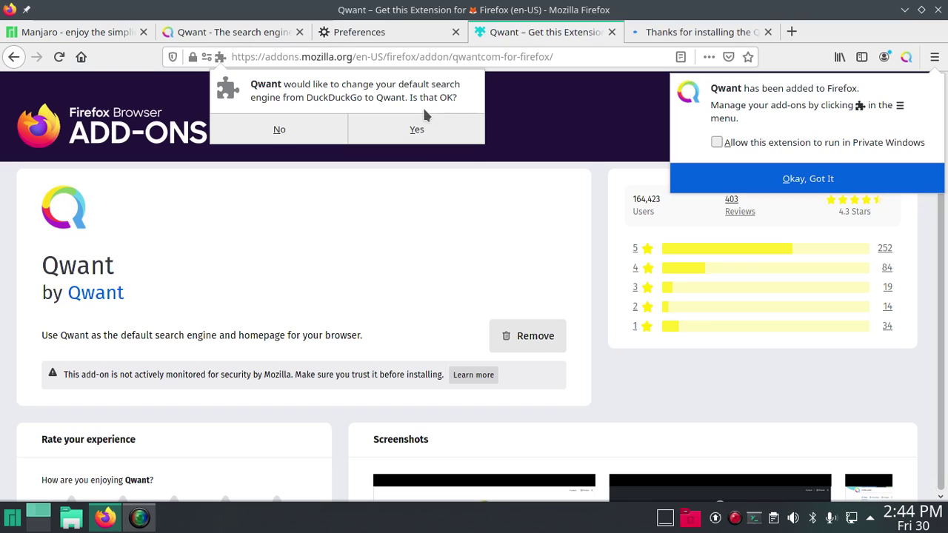
click(417, 129)
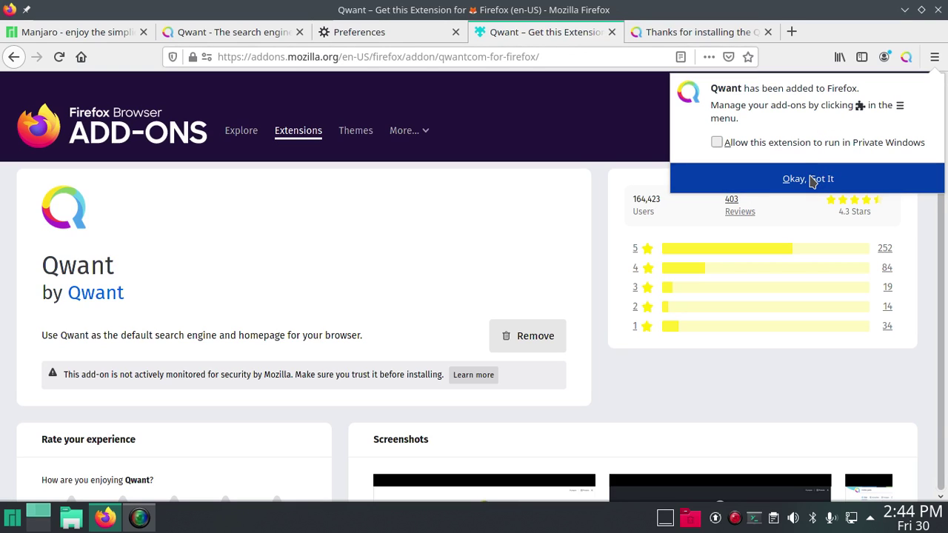
click(812, 181)
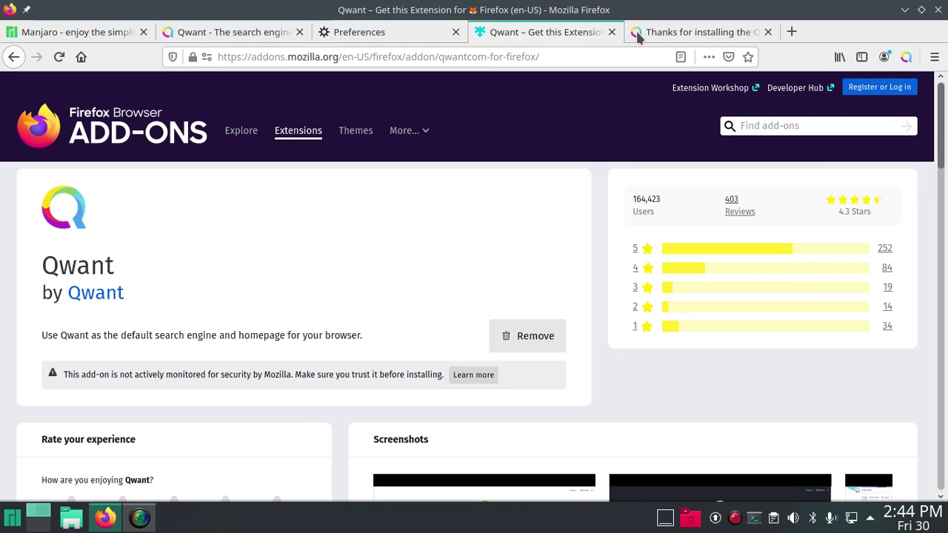
click(938, 10)
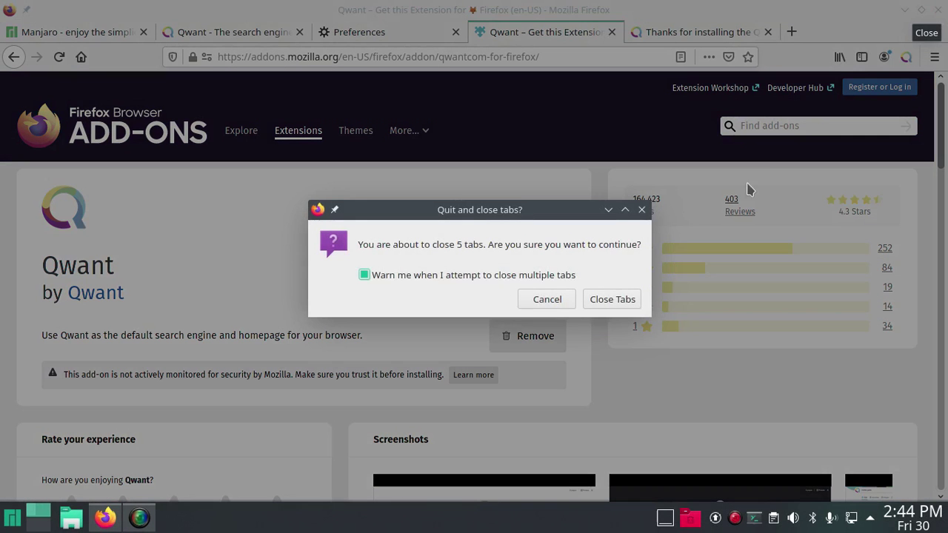
Step: Confirm closing all five tabs and relaunch Firefox onto the Qwant home page
click(604, 310)
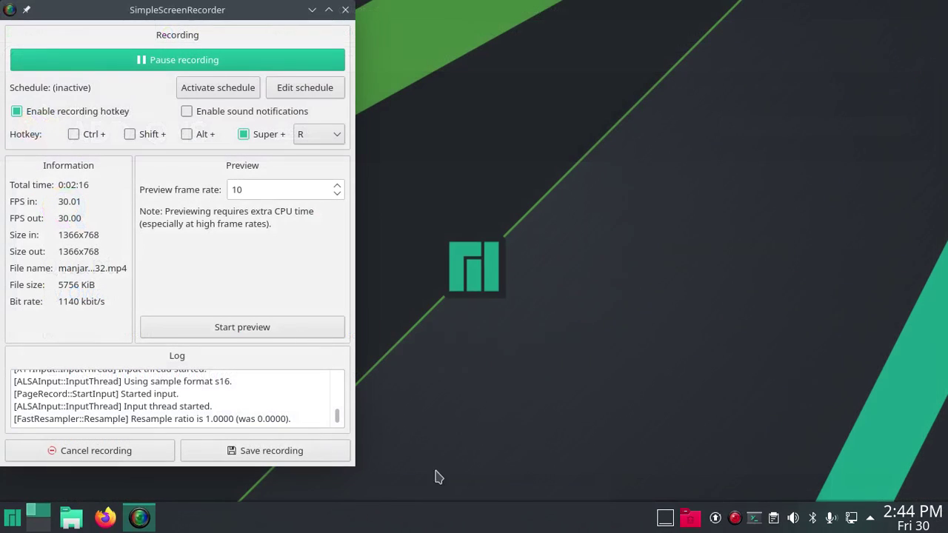
click(106, 519)
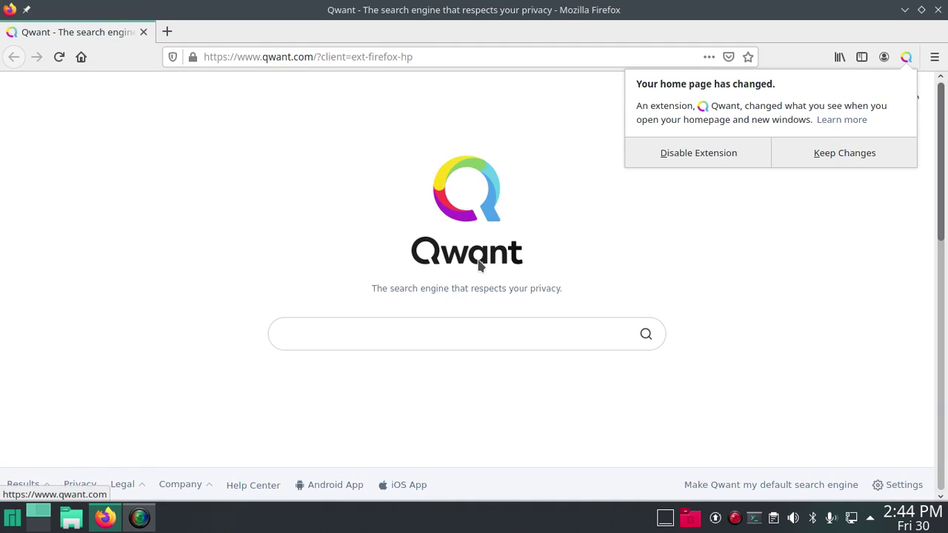
Step: Search 'test' from the address bar and get Qwant results
click(422, 57)
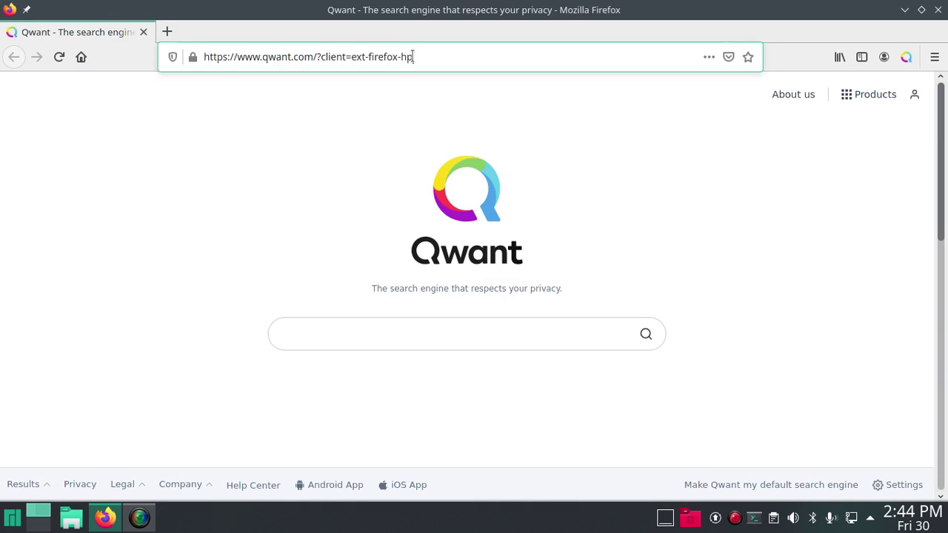
text(test)
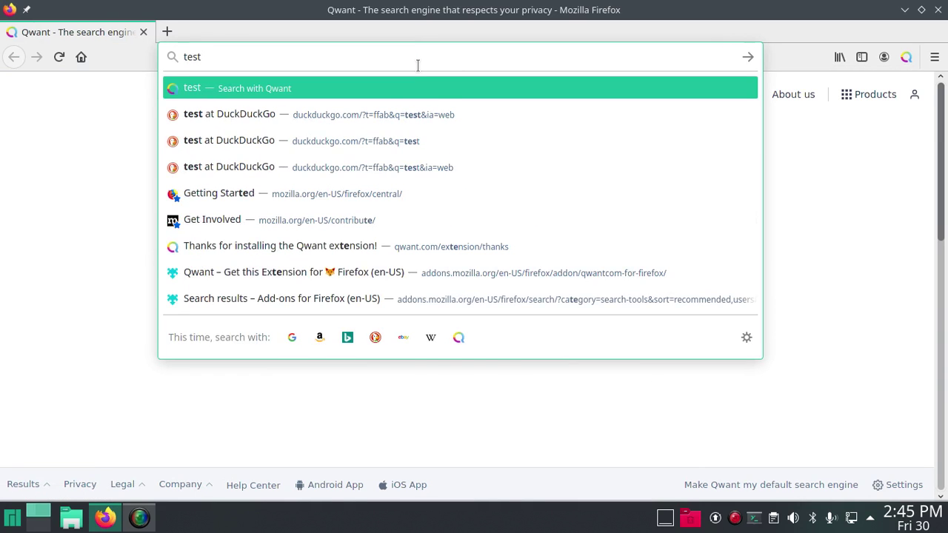
key(Return)
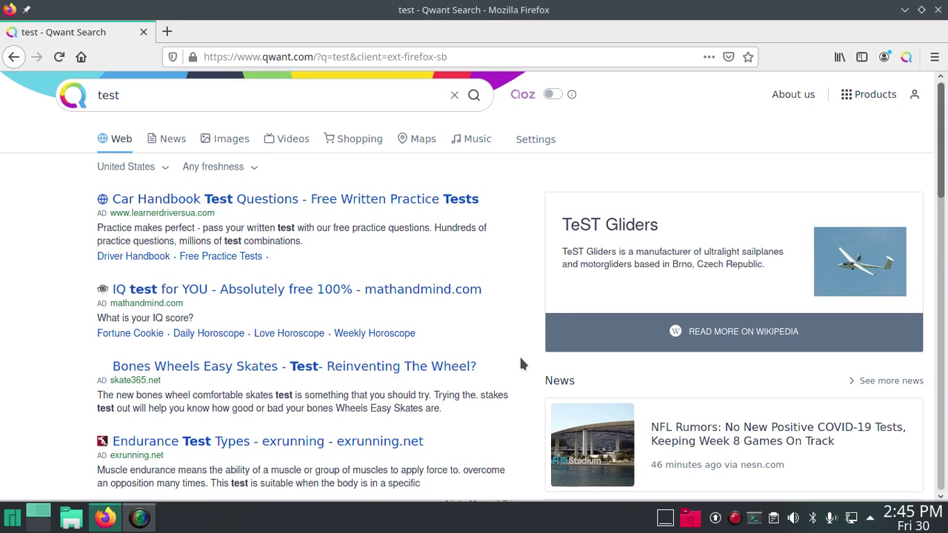
click(934, 59)
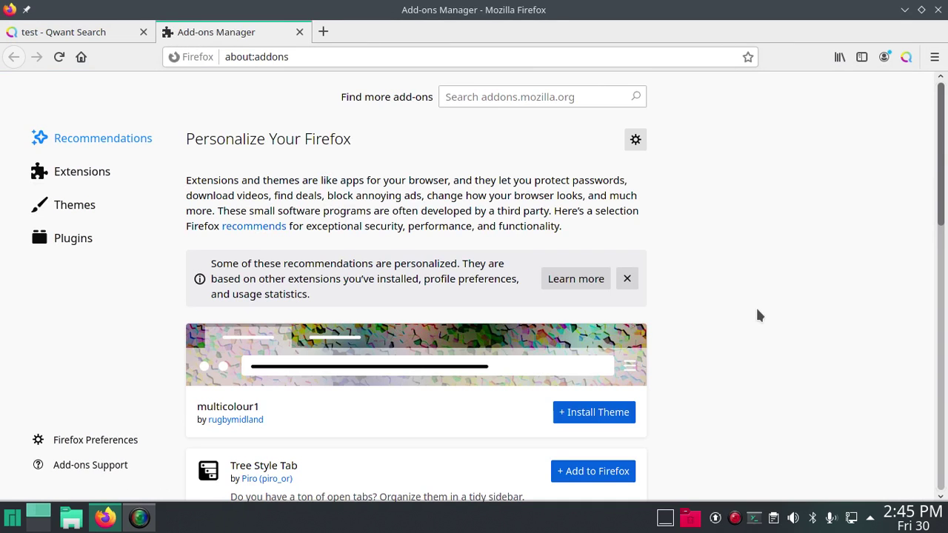
Step: View the Add-ons Manager's Extensions list, where Qwant appears enabled
click(76, 174)
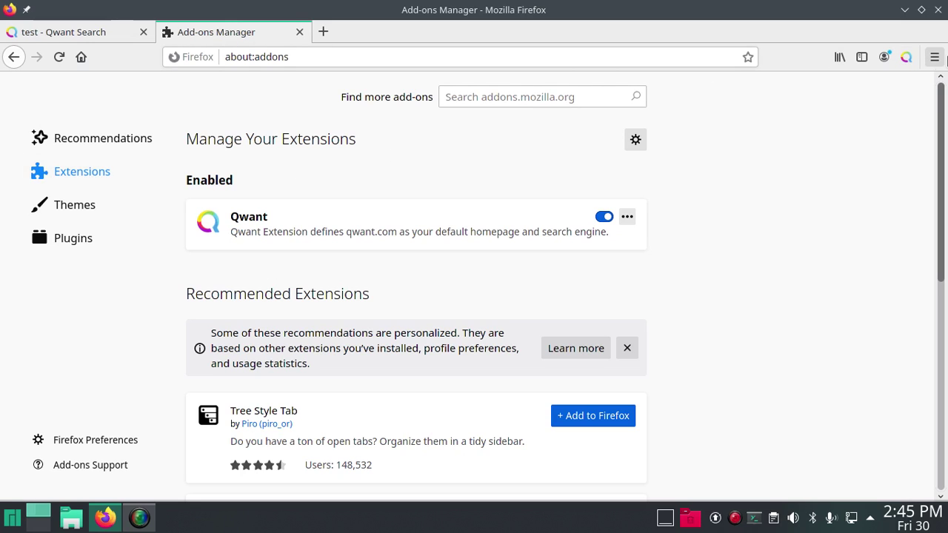
click(935, 58)
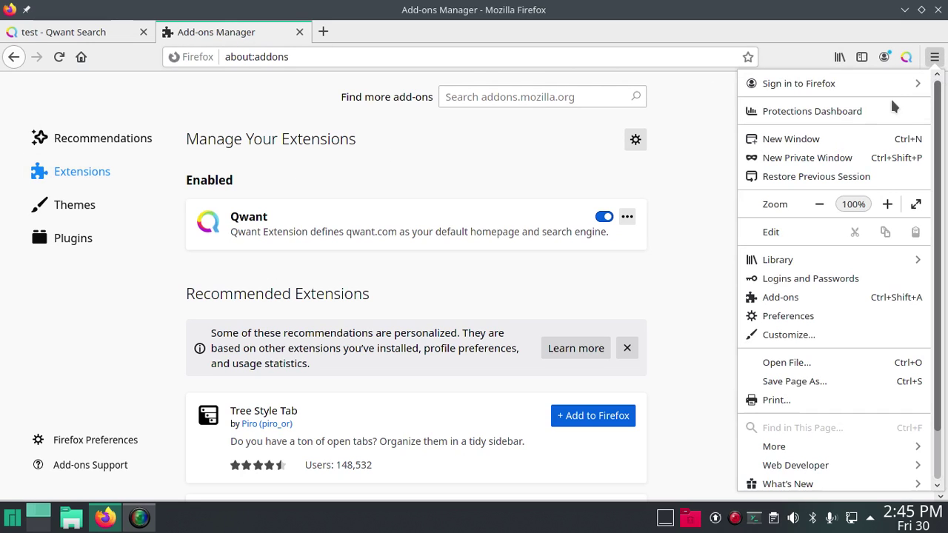
click(788, 316)
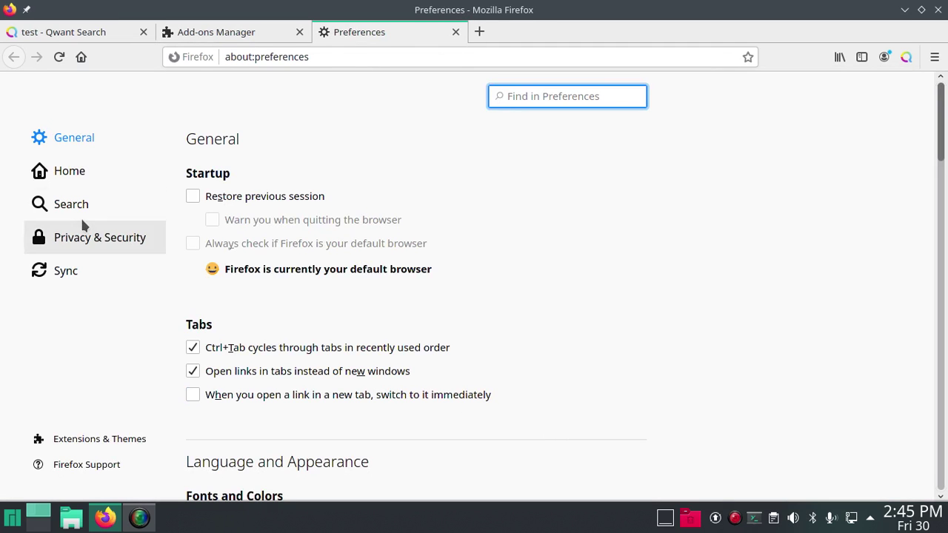
Step: Review the Search preferences, confirming Qwant is still the default engine
click(68, 206)
scroll(347, 352, down, 5)
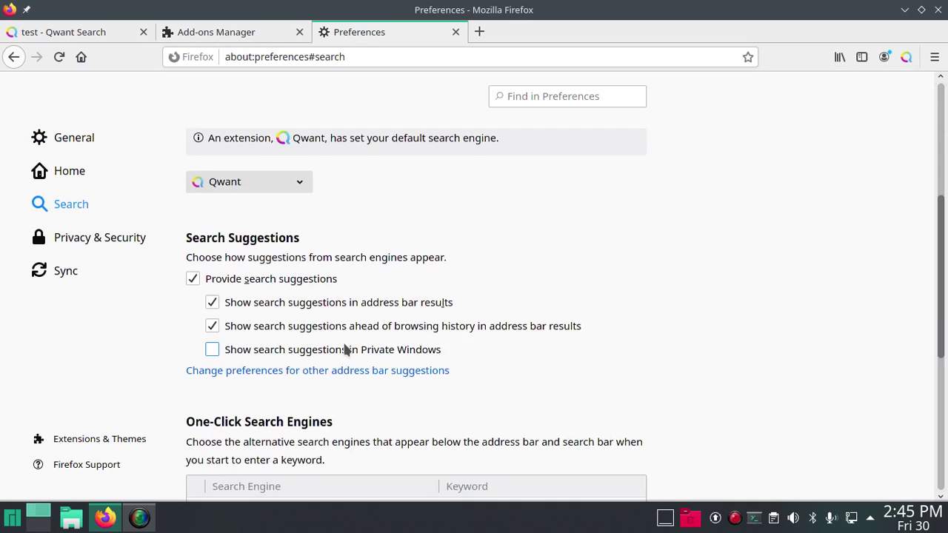
scroll(348, 356, up, 4)
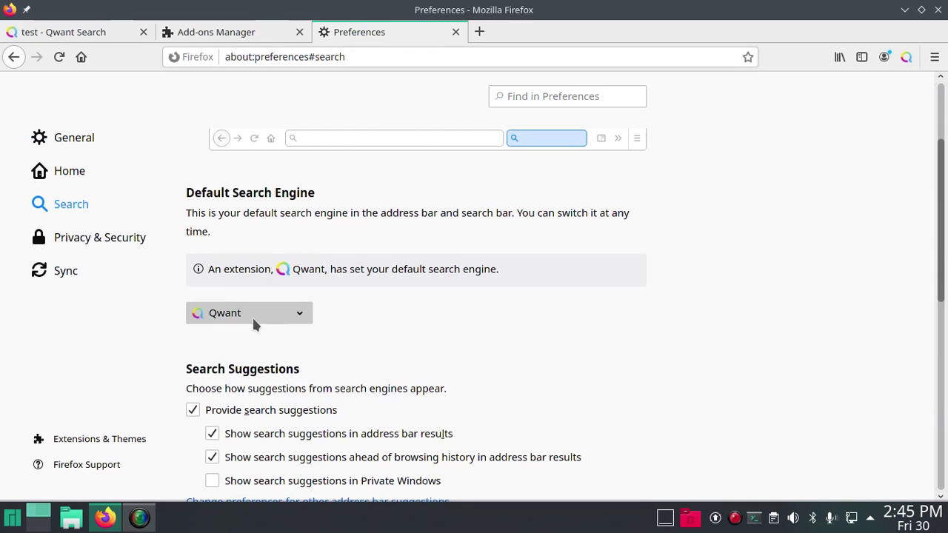
scroll(402, 356, down, 3)
scroll(404, 356, down, 3)
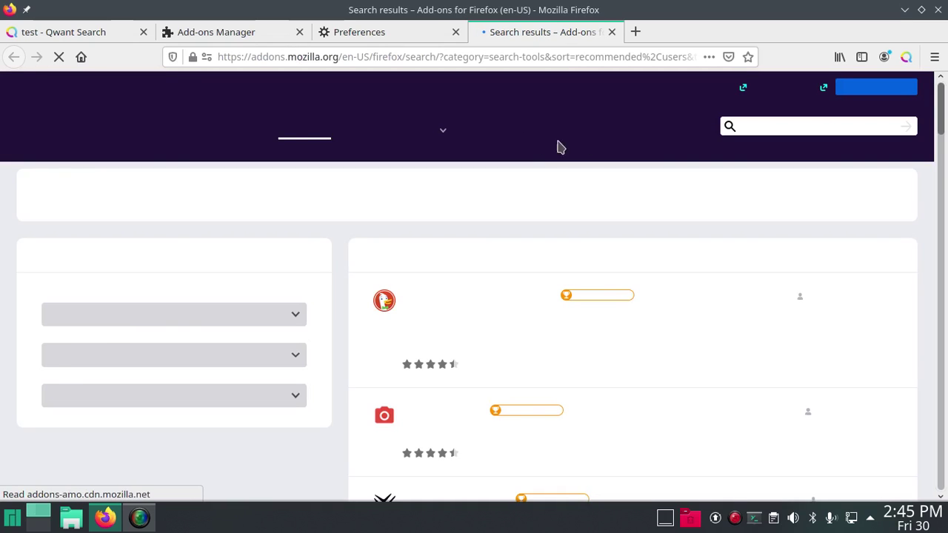
Step: Install the 'swisscows' add-on while keeping Qwant as default, then check the engine list
click(761, 128)
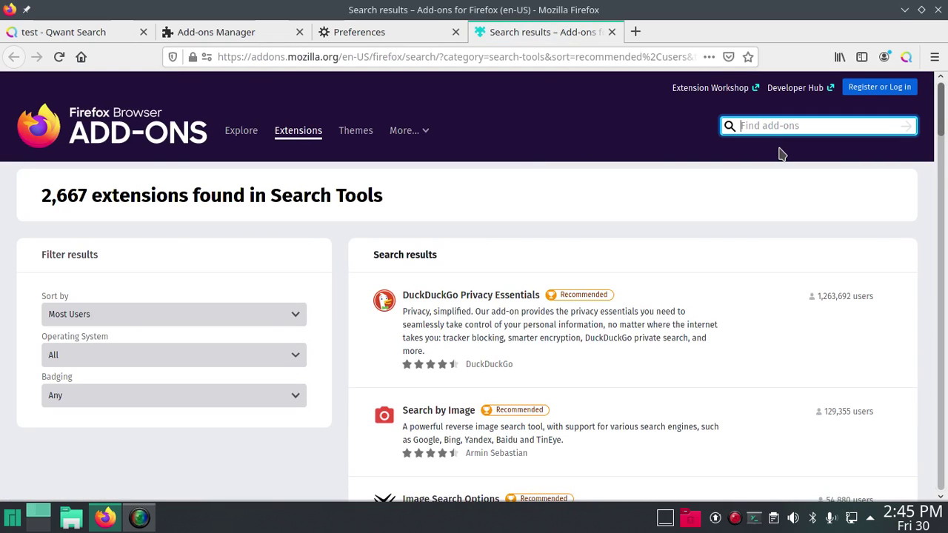
text(swisscows)
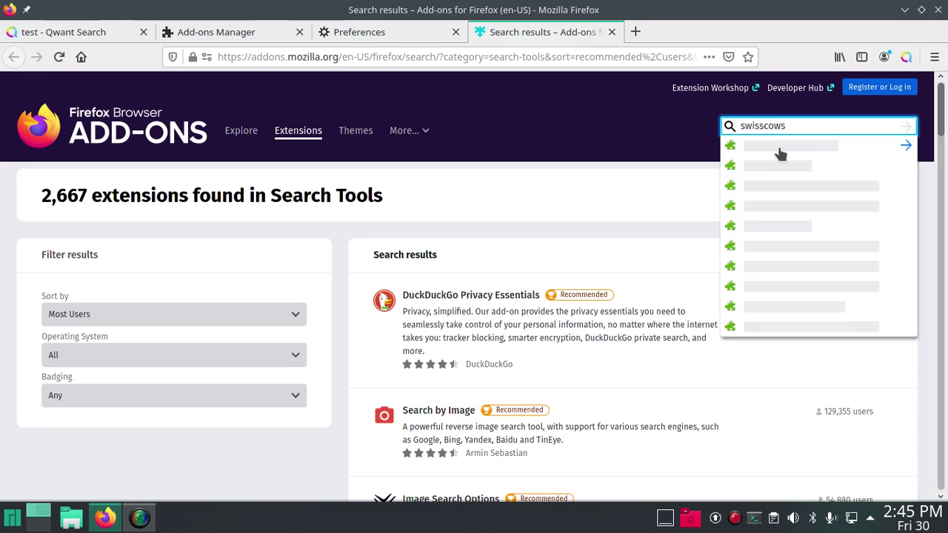
click(781, 151)
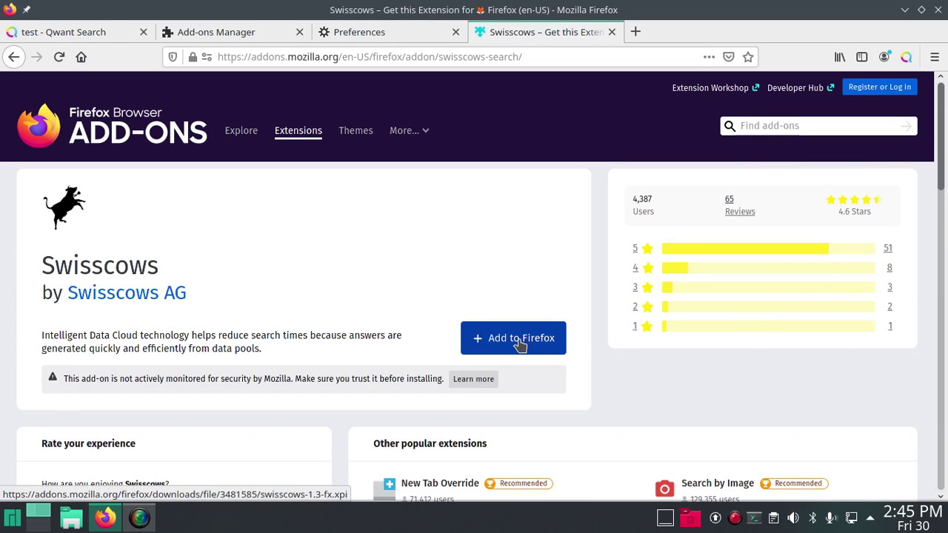
click(519, 342)
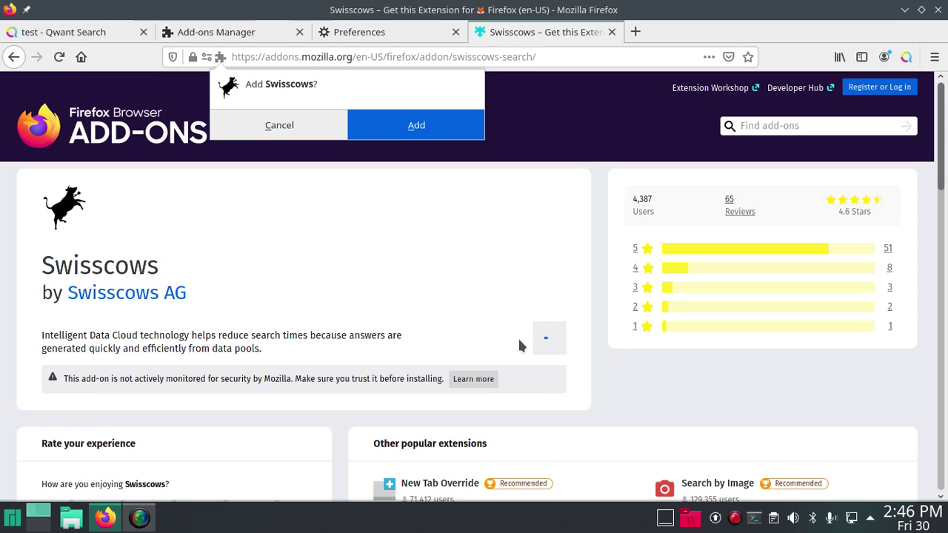
click(448, 125)
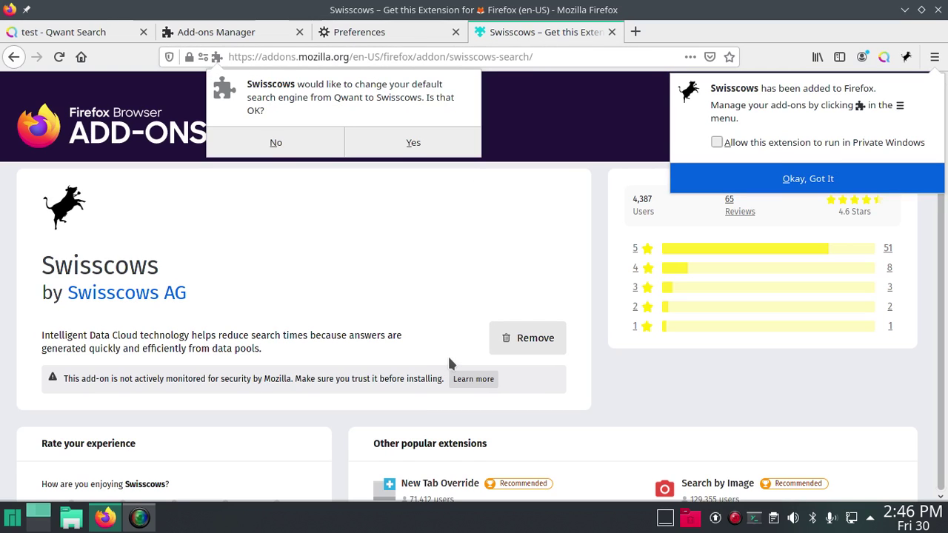
click(274, 146)
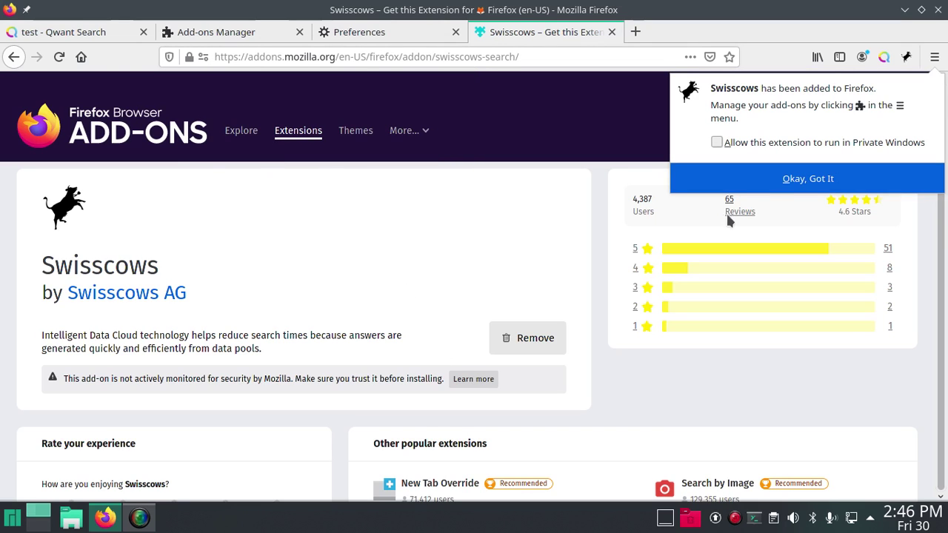
click(808, 180)
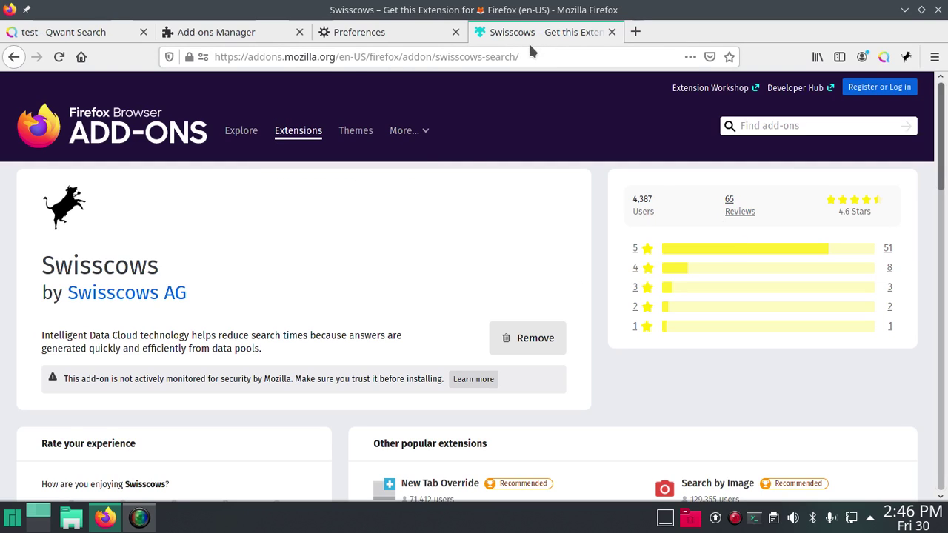
click(385, 35)
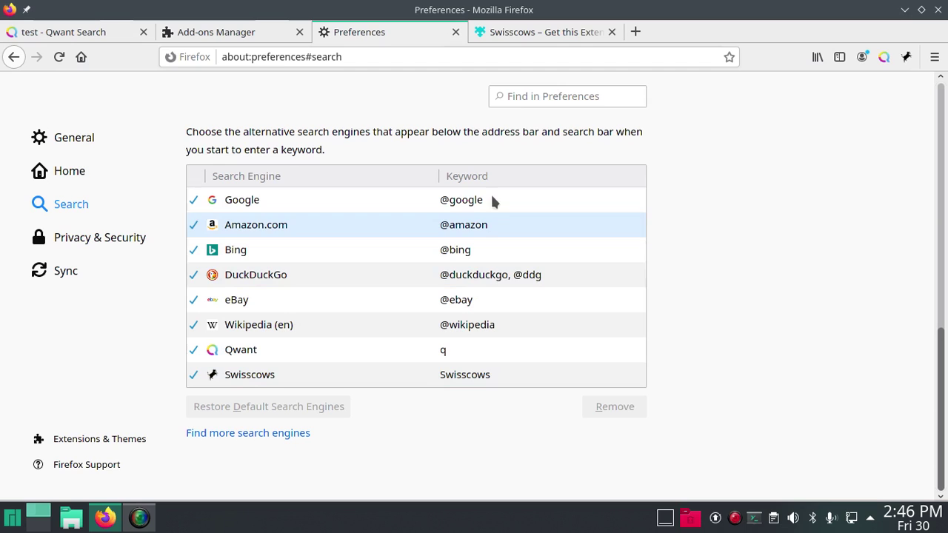
Step: Enter 'startpage' in the add-ons search, close the Swisscows tab, and reopen the Search Tools listing
click(545, 33)
click(773, 125)
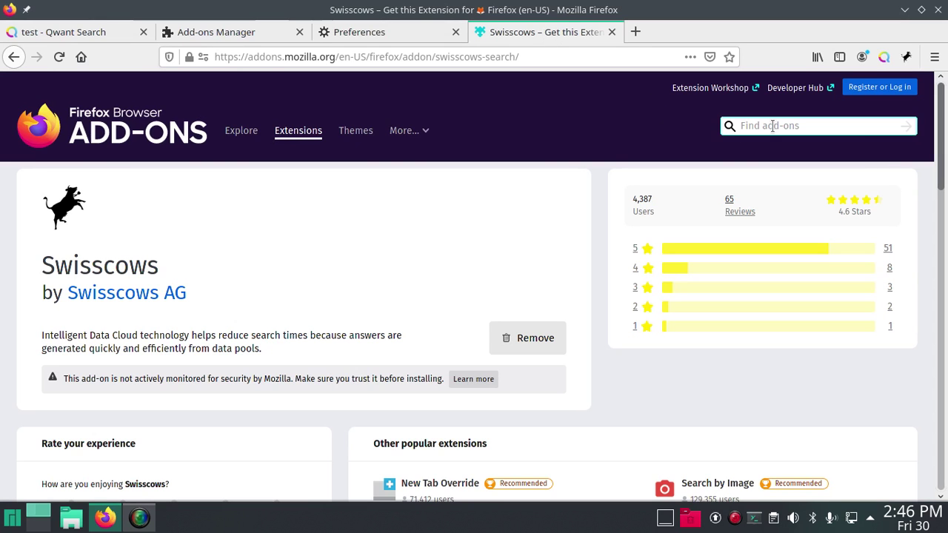
text(stqa)
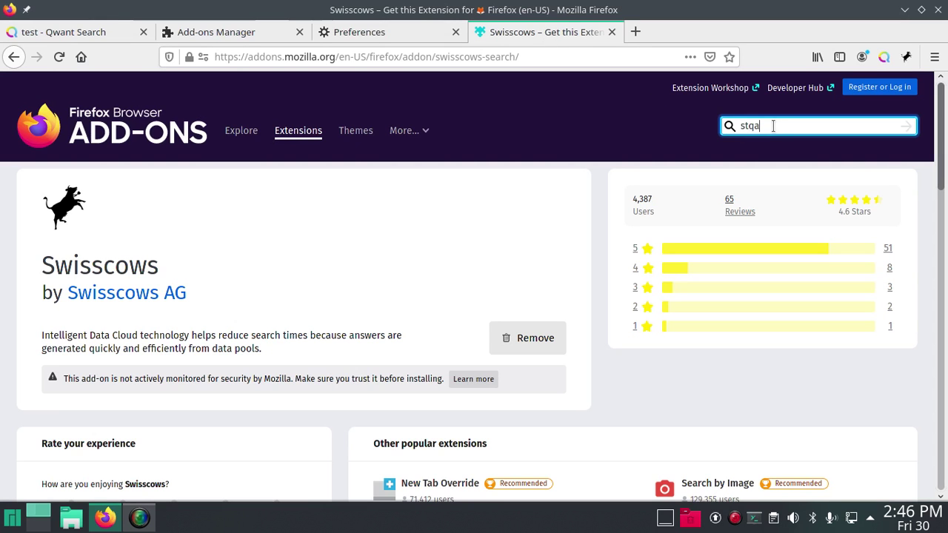
text(rt)
key(BackSpace)
key(BackSpace)
key(BackSpace)
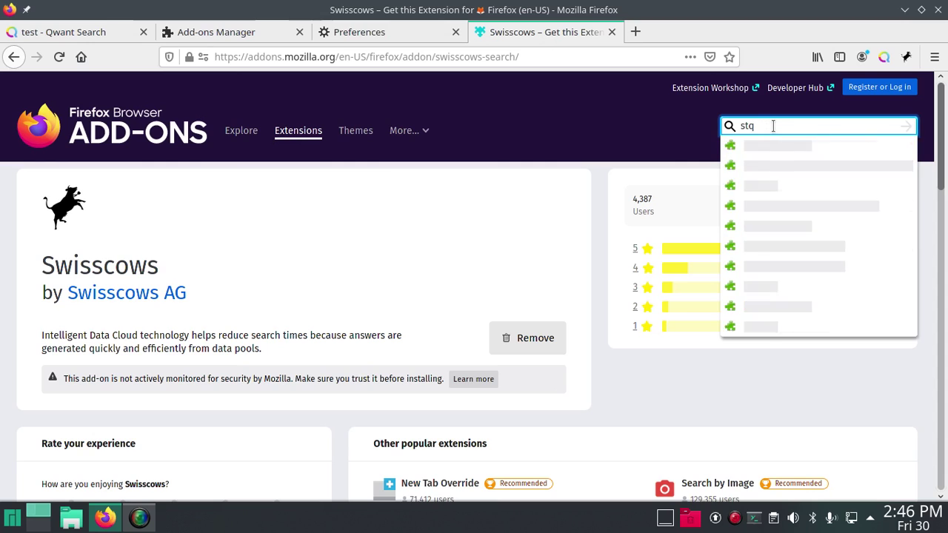
key(BackSpace)
text(art)
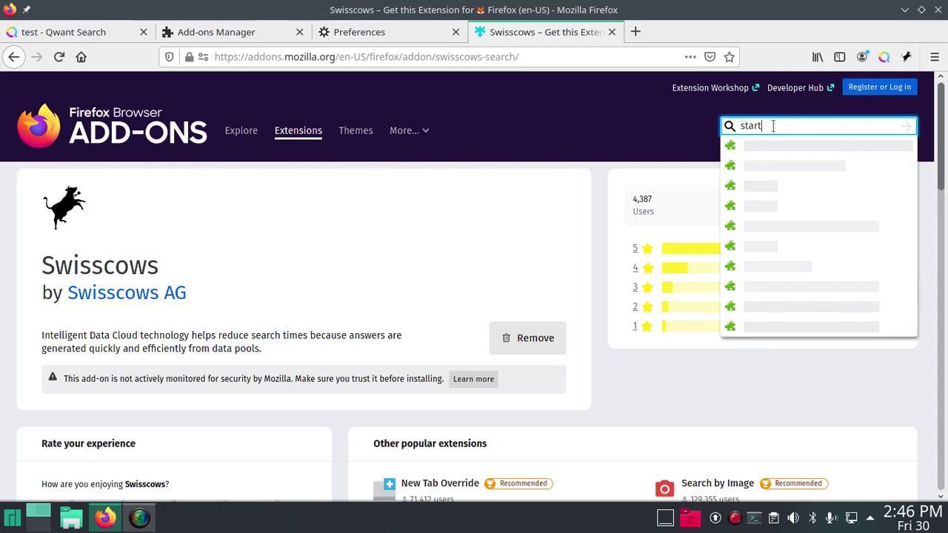
text(page)
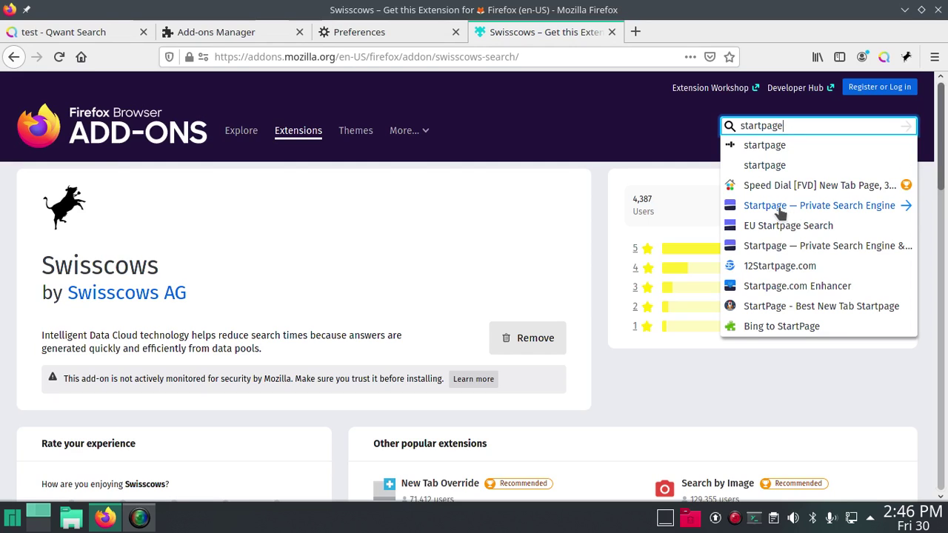
click(612, 33)
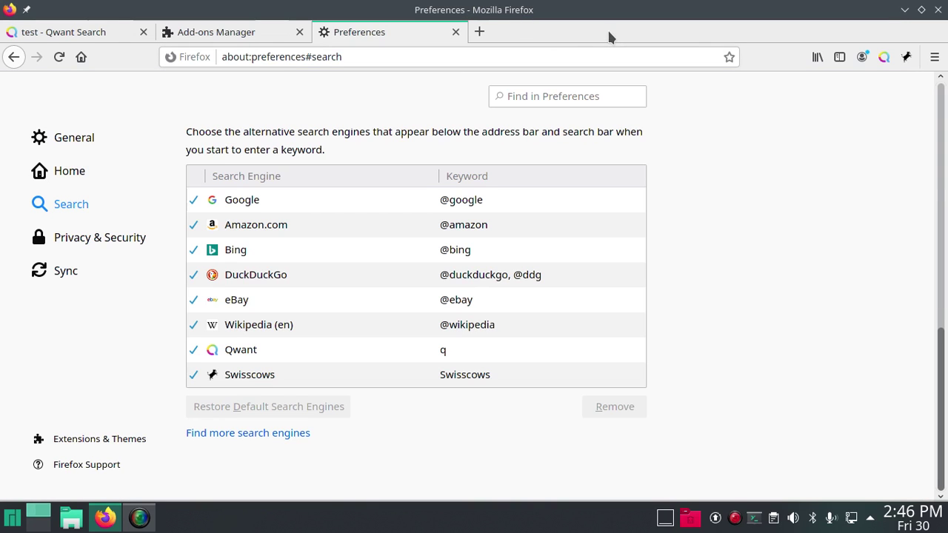
click(249, 434)
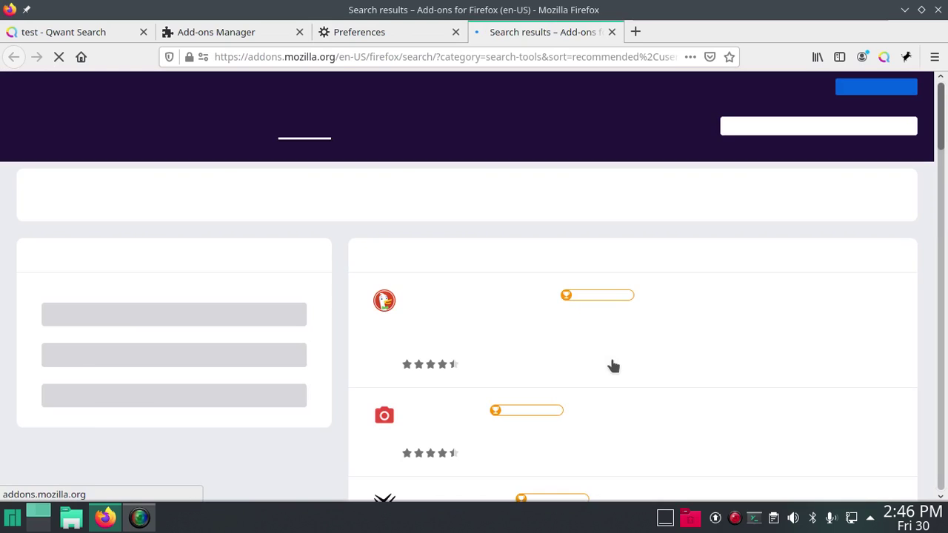
Step: Search Firefox add-ons for 'start' and open the Startpage — Private Search Engine page
click(752, 126)
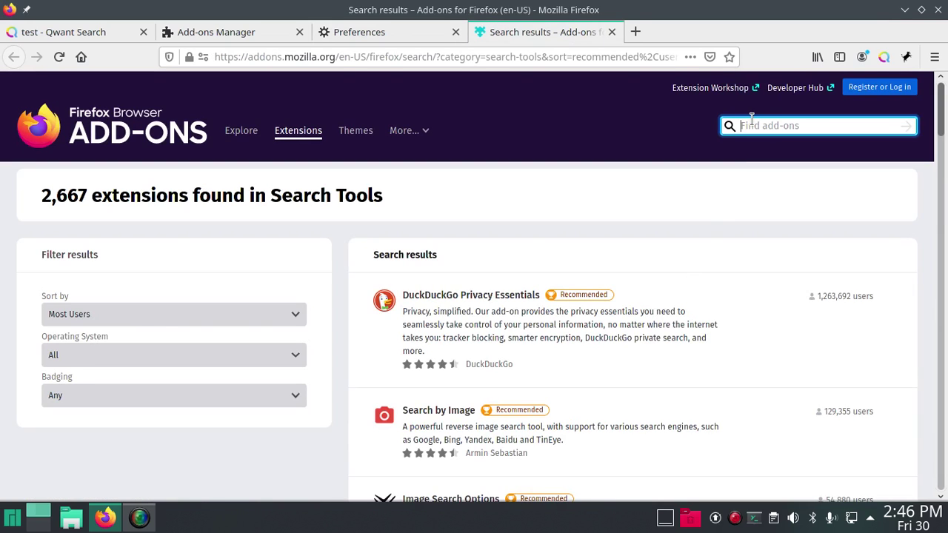
text(start)
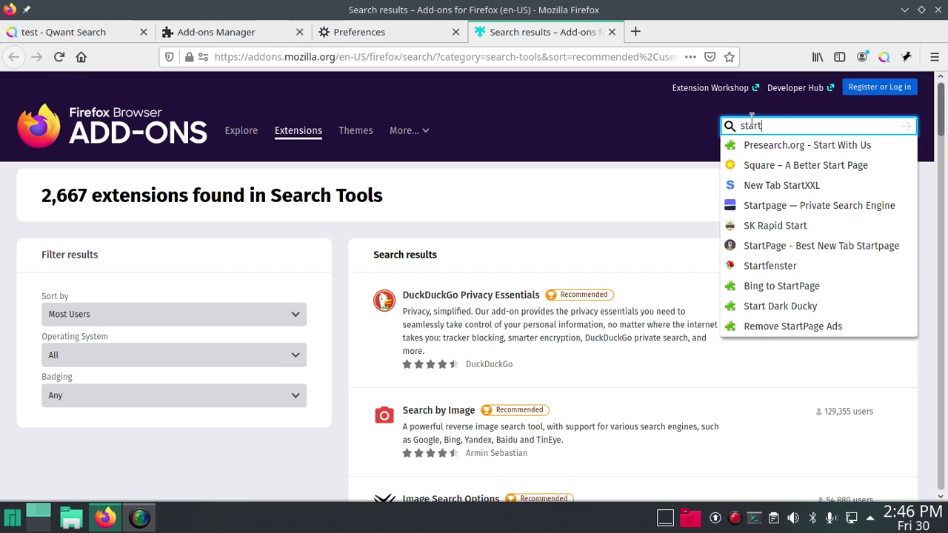
click(795, 205)
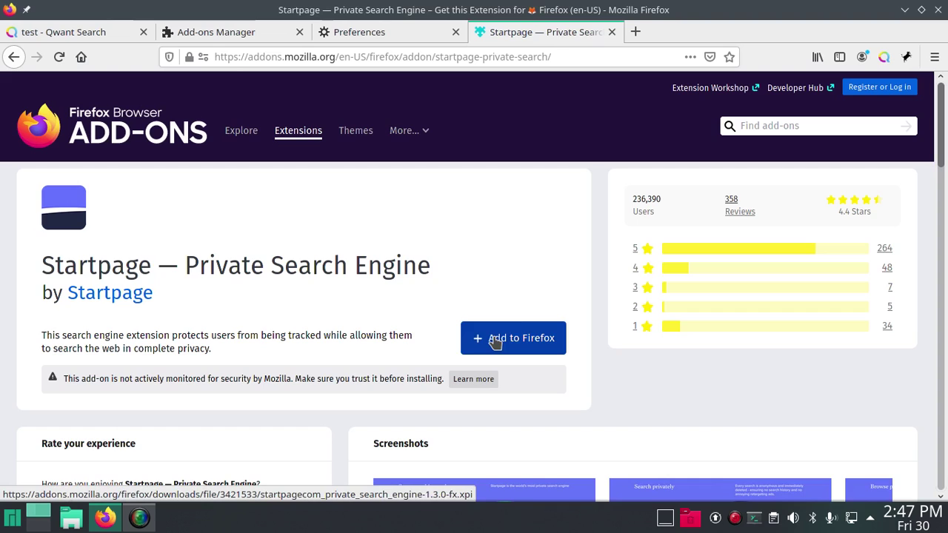
Step: Install Startpage while keeping Qwant as the default engine, then return to search preferences
click(523, 339)
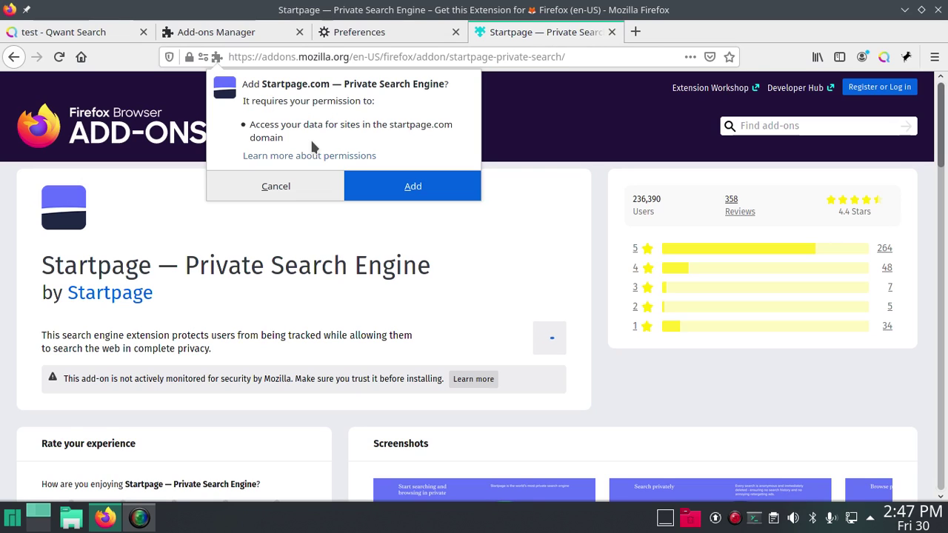
click(378, 183)
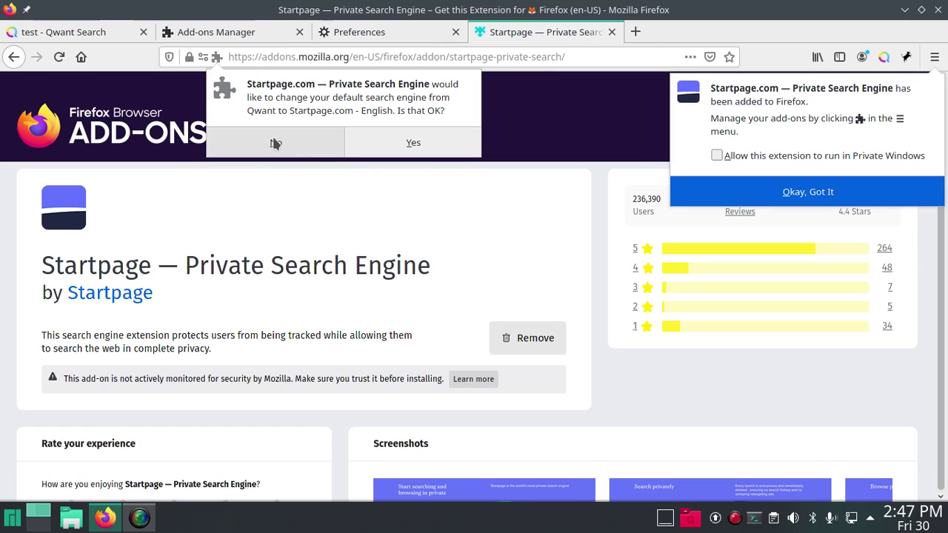
click(272, 143)
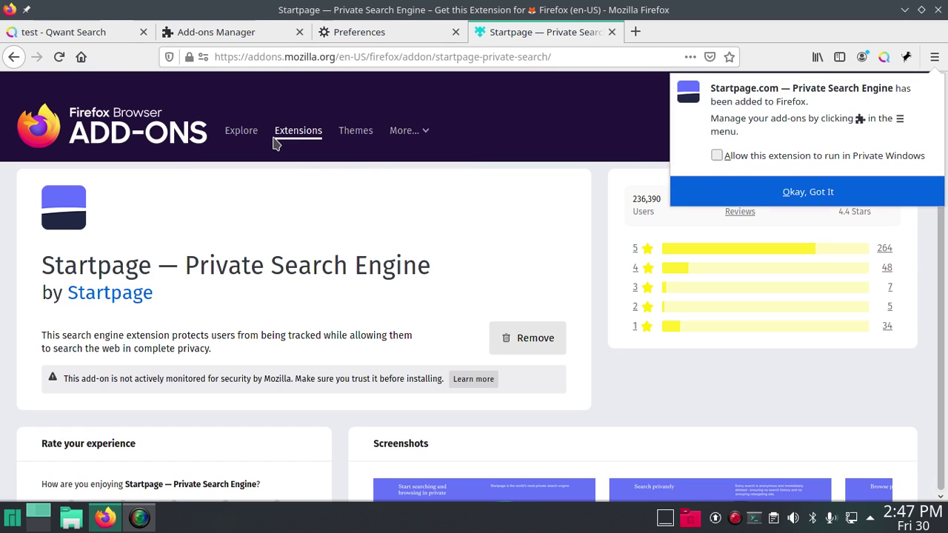
click(797, 195)
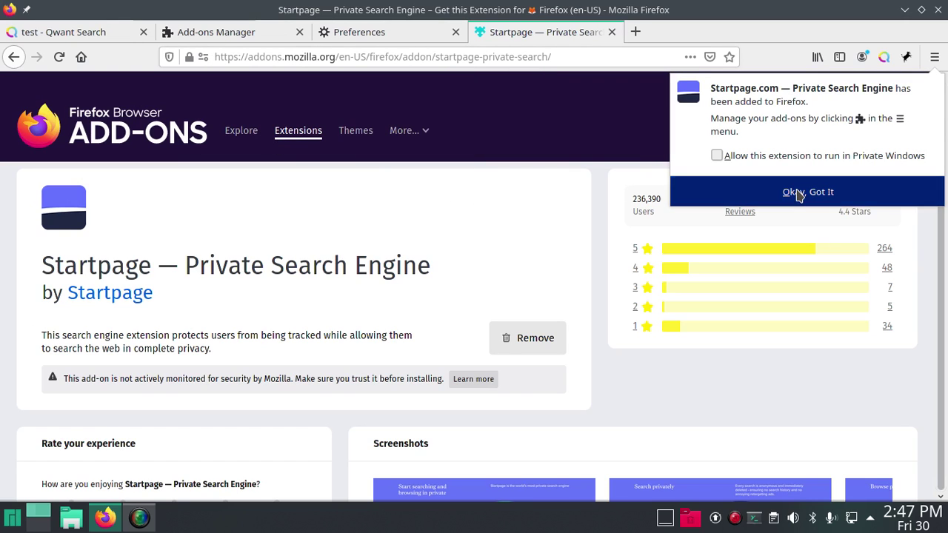
click(373, 33)
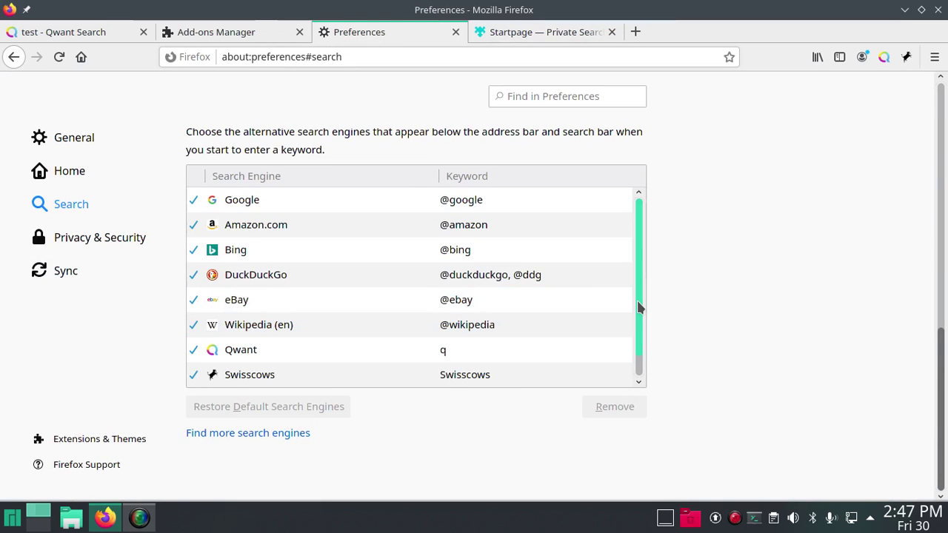
Step: Drag Startpage.com - English, Qwant, Swisscows and Wikipedia (en) higher in the one-click engine list
drag(637, 300, 644, 394)
drag(292, 376, 300, 251)
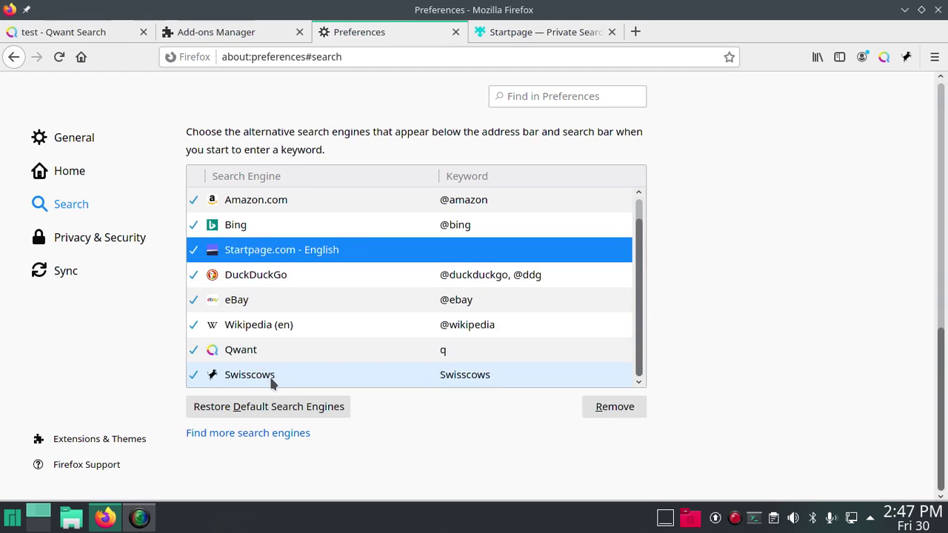
click(256, 351)
drag(260, 331, 277, 217)
drag(270, 369, 290, 240)
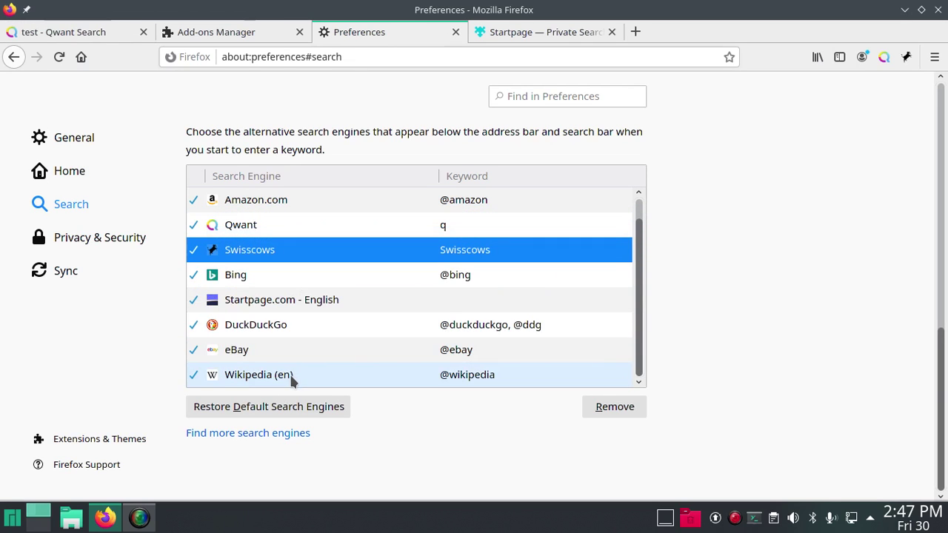
drag(291, 375, 316, 185)
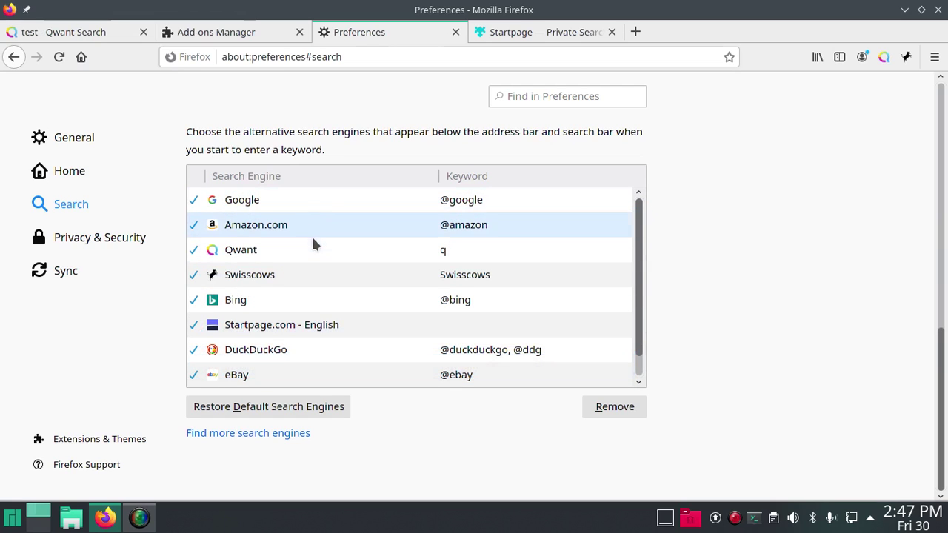
scroll(288, 366, down, 1)
drag(286, 375, 289, 222)
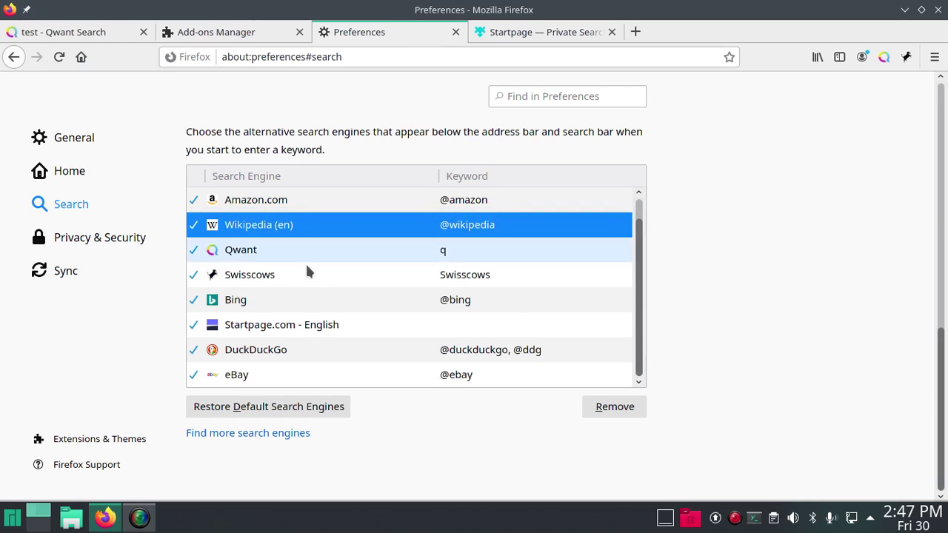
Step: Order Wikipedia (en), Qwant, Google, Startpage.com - English on top, with DuckDuckGo below Amazon.com
scroll(320, 333, up, 3)
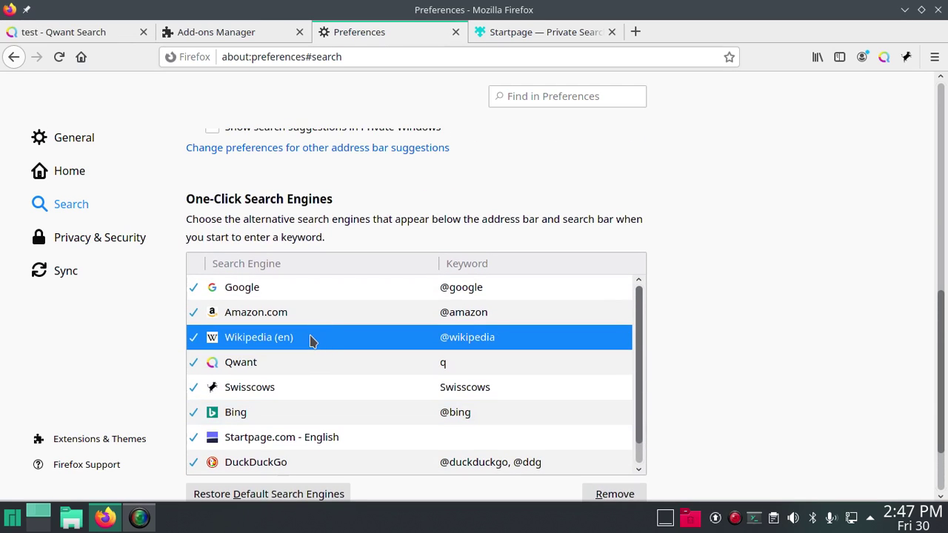
drag(311, 338, 313, 292)
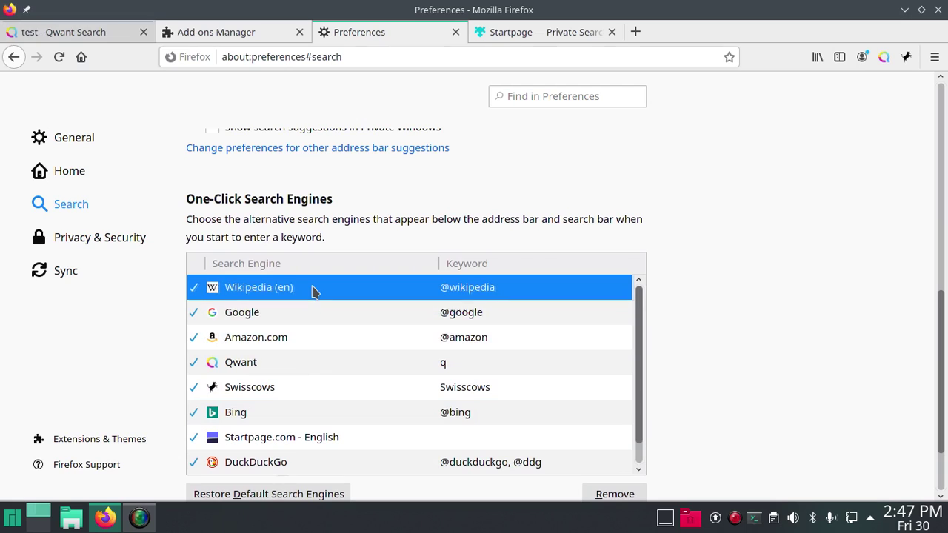
drag(292, 366, 297, 313)
drag(286, 439, 290, 363)
scroll(300, 413, down, 3)
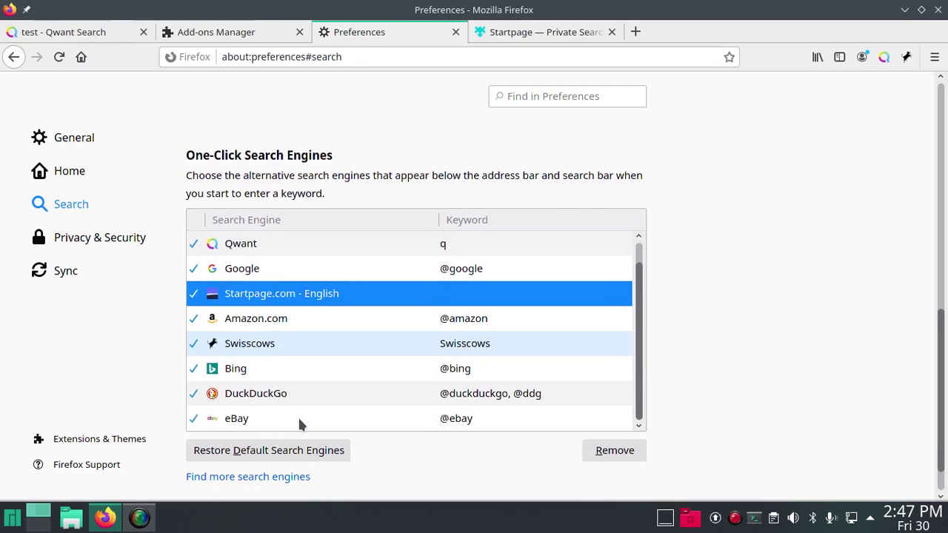
click(290, 398)
drag(290, 401, 304, 331)
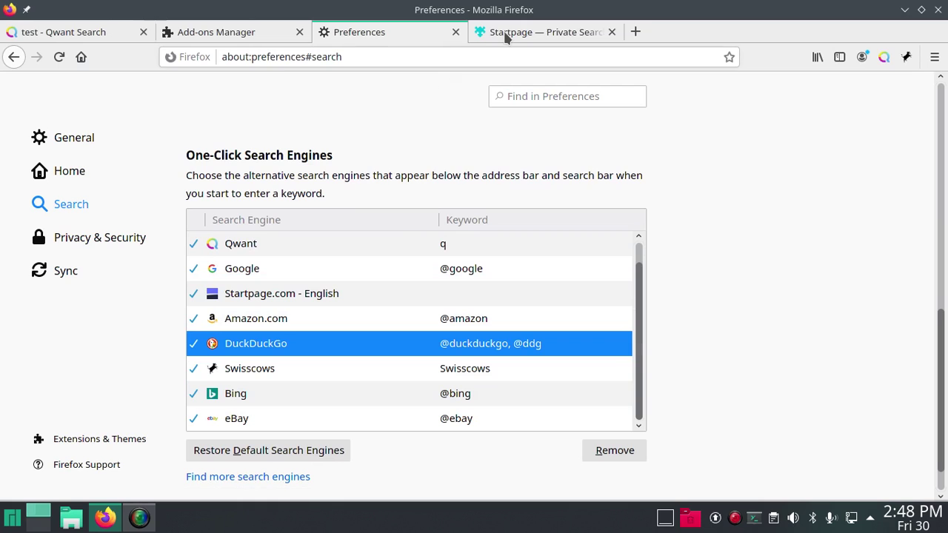
Step: Close the Startpage tab, search add-ons for 'gibiru', and install Gibiru for FireFox
click(612, 31)
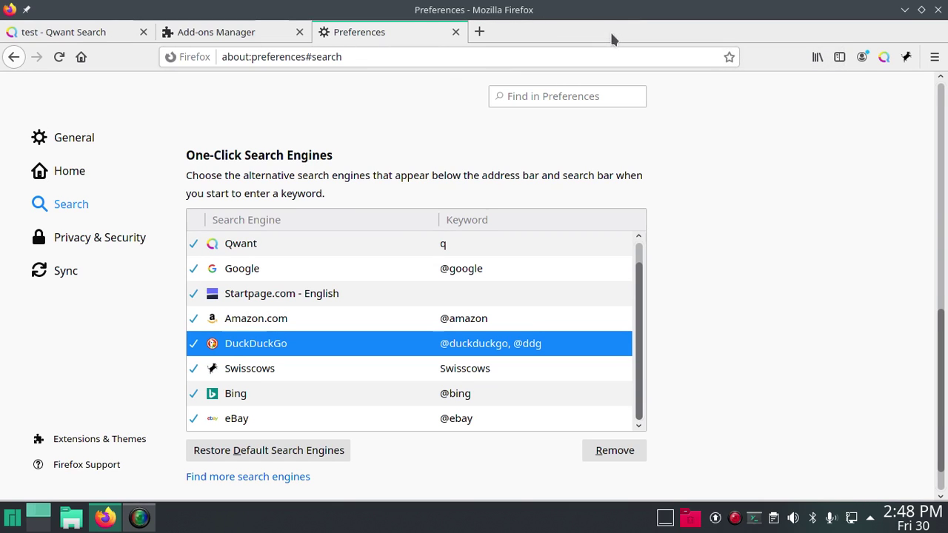
scroll(518, 371, down, 1)
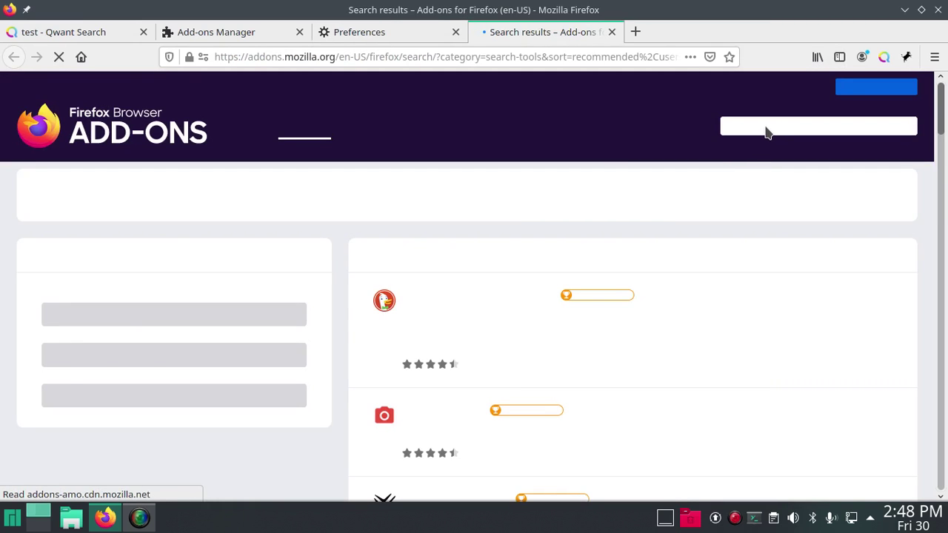
click(763, 127)
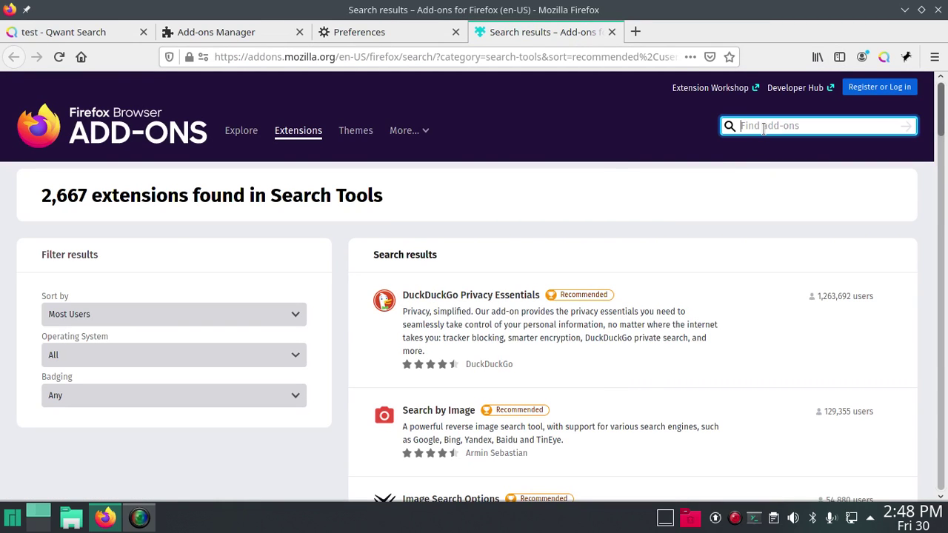
text(gibi)
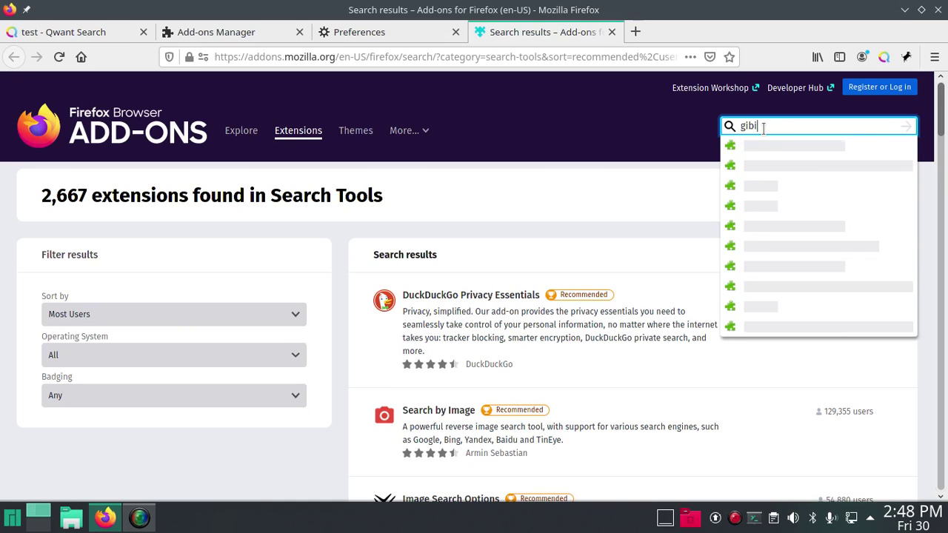
text(ru)
key(Return)
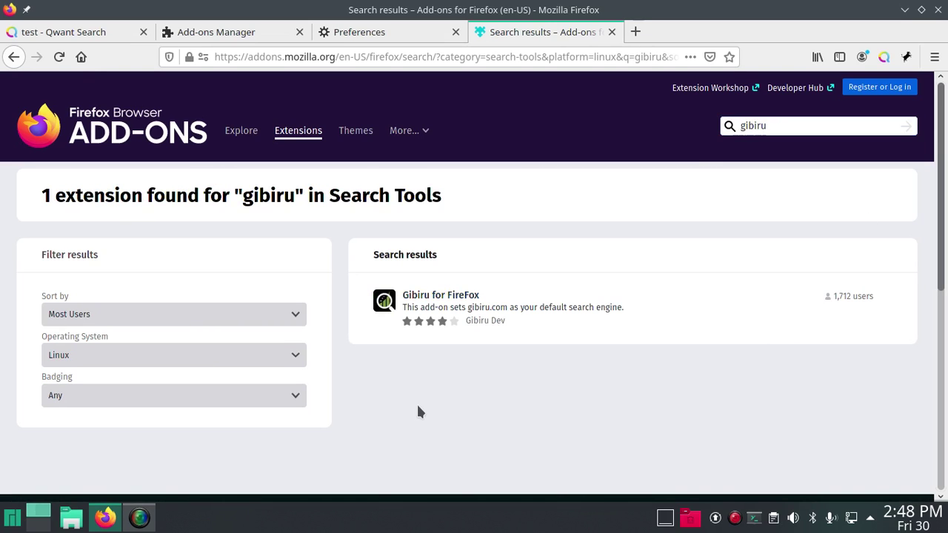
click(442, 306)
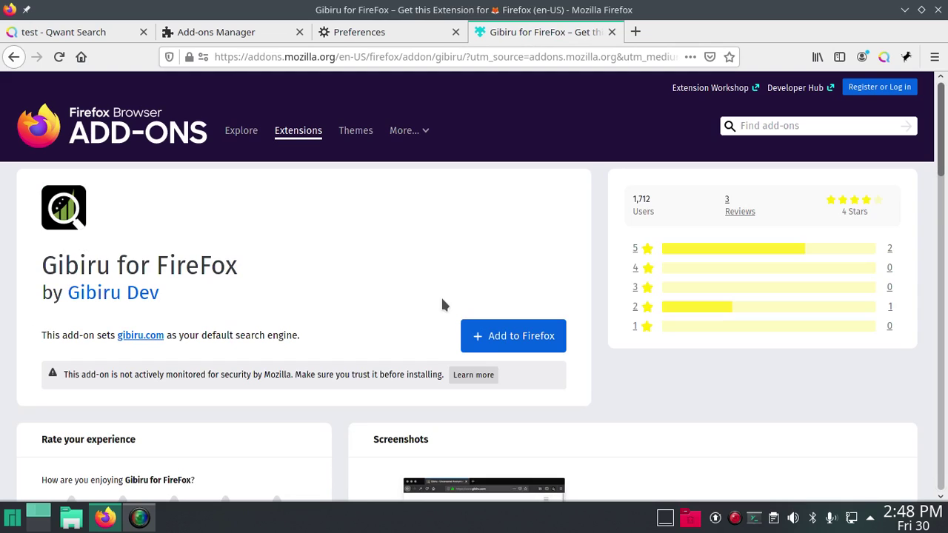
click(495, 343)
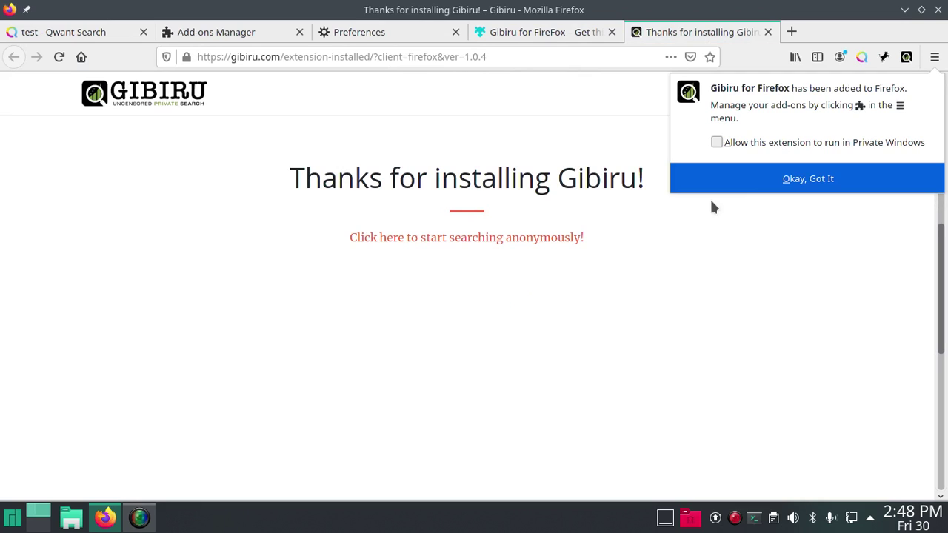
Step: Dismiss the Gibiru notice and open the Add-ons Manager, glancing at Gibiru's actions menu
click(807, 185)
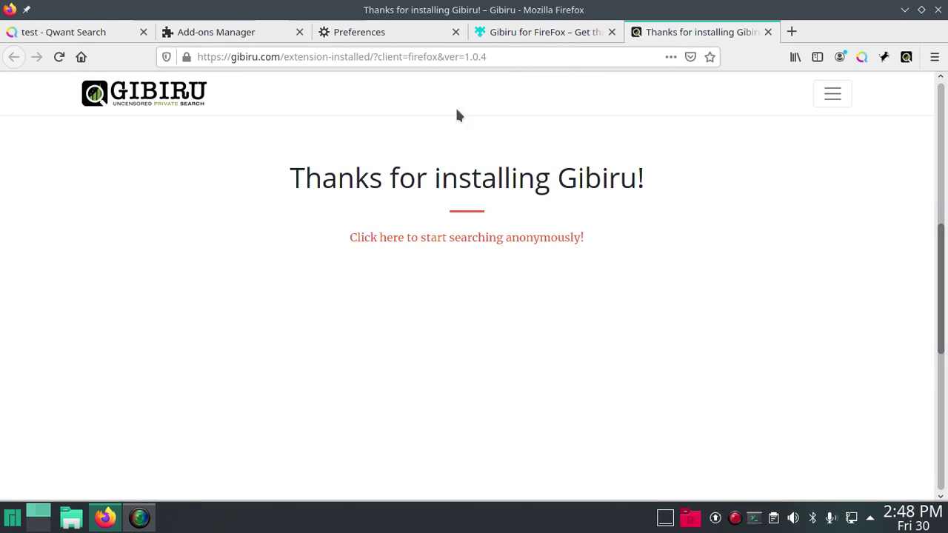
click(938, 60)
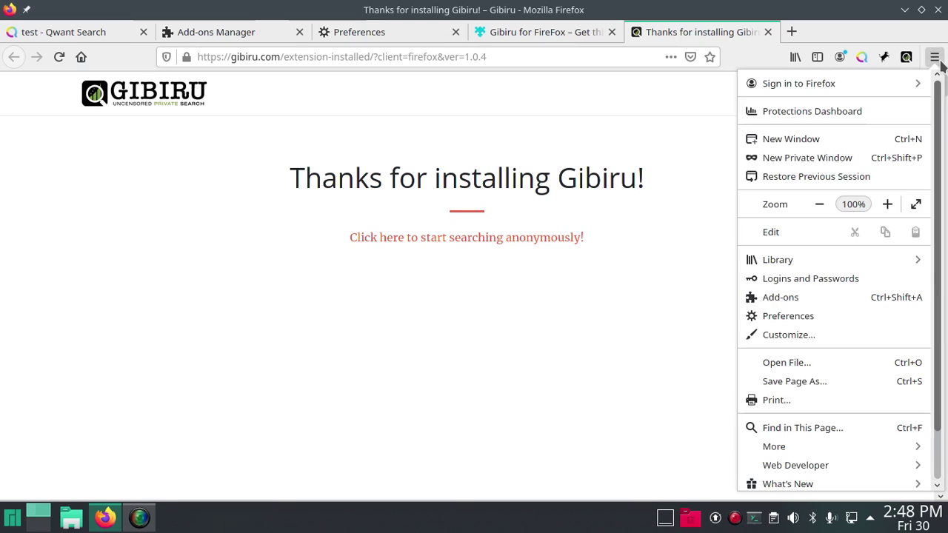
click(778, 297)
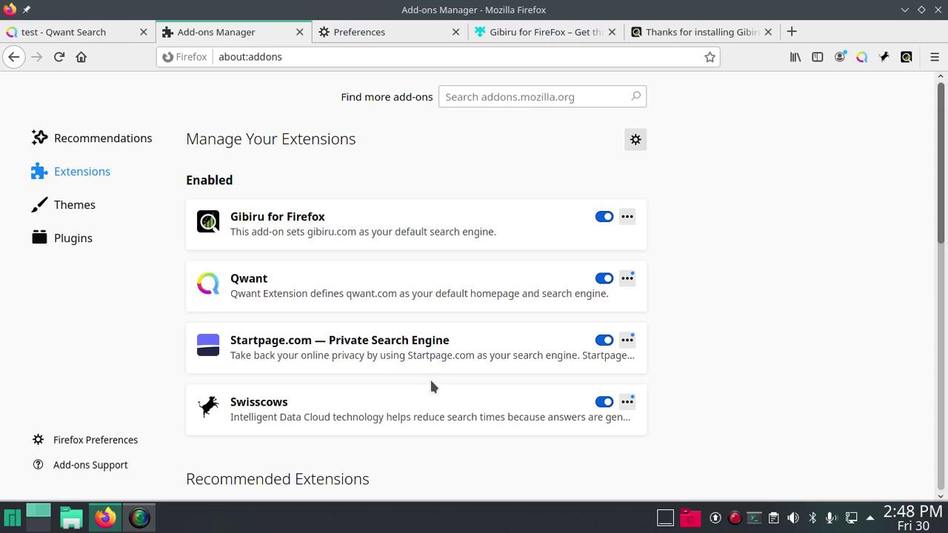
click(631, 221)
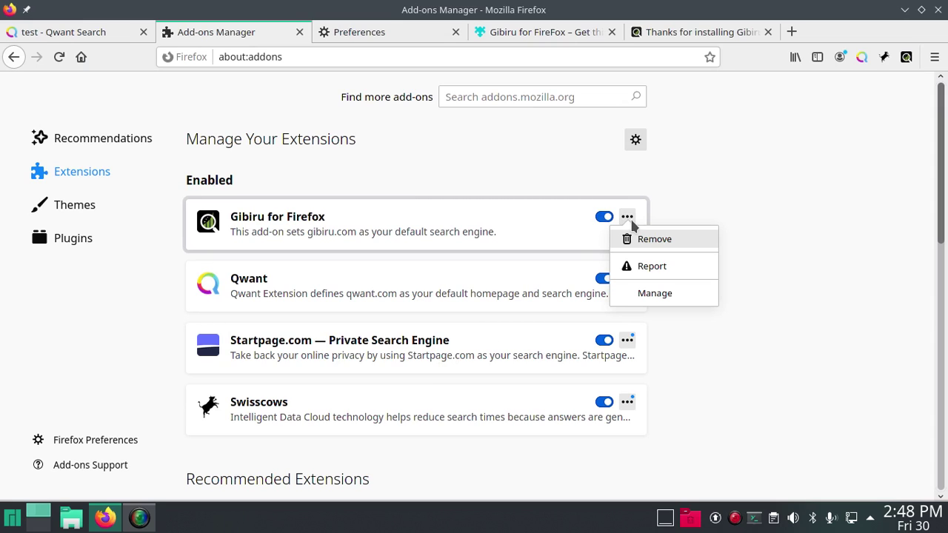
click(731, 213)
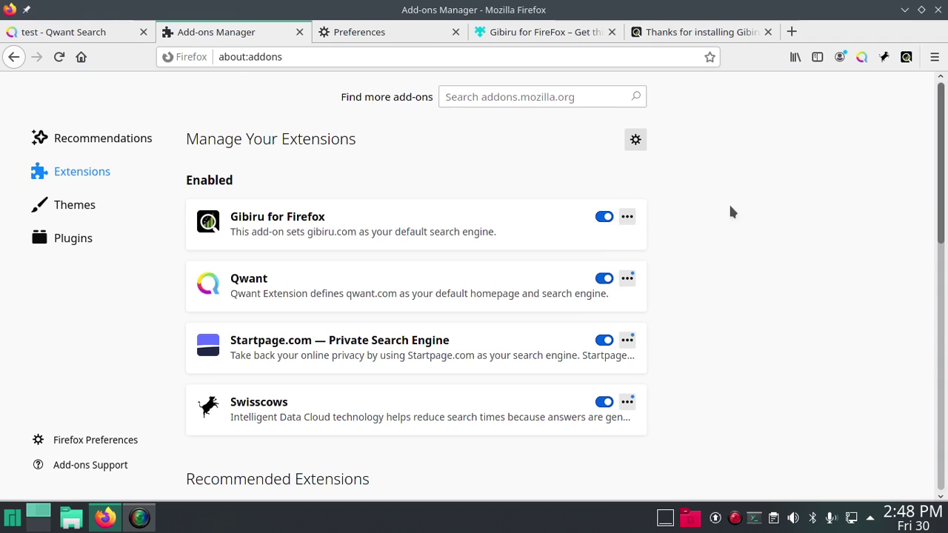
Step: Disable and re-enable Gibiru for Firefox, then close the browser window
click(604, 217)
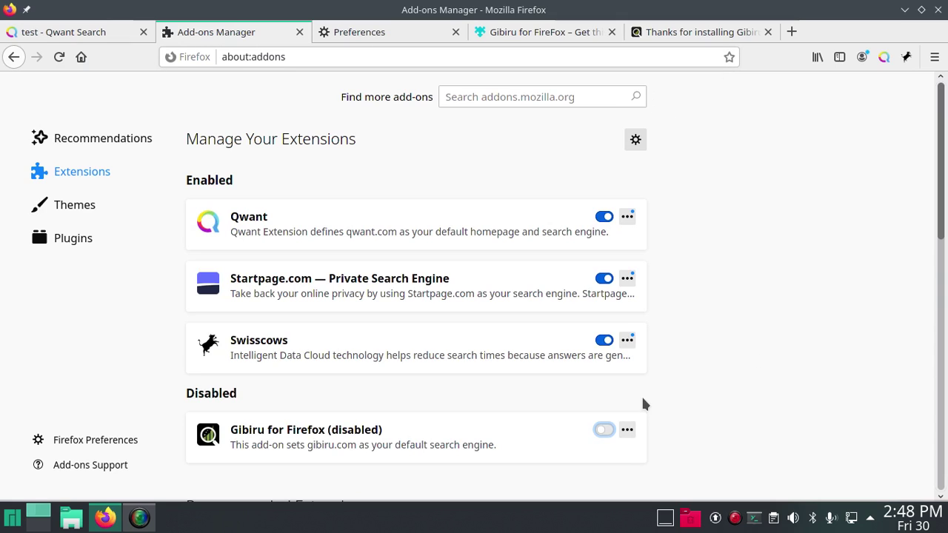
click(604, 430)
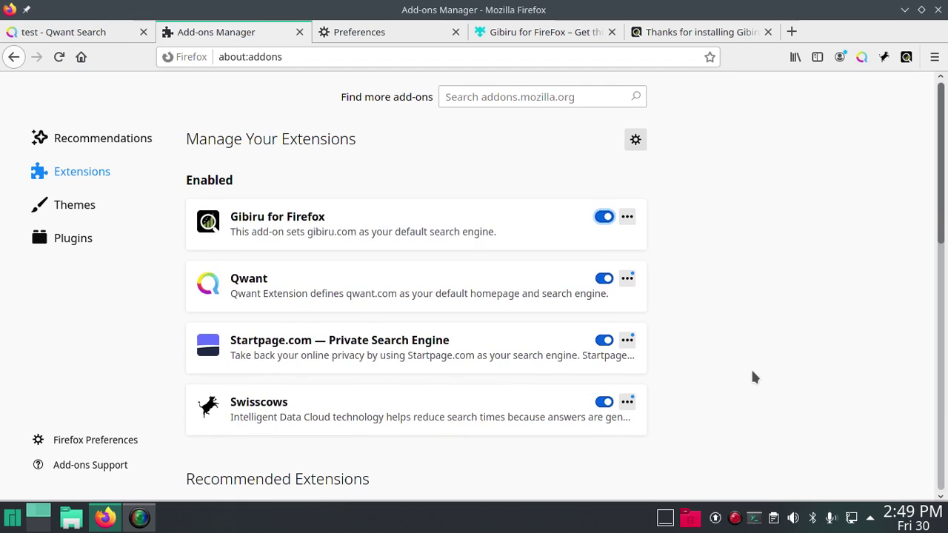
click(939, 10)
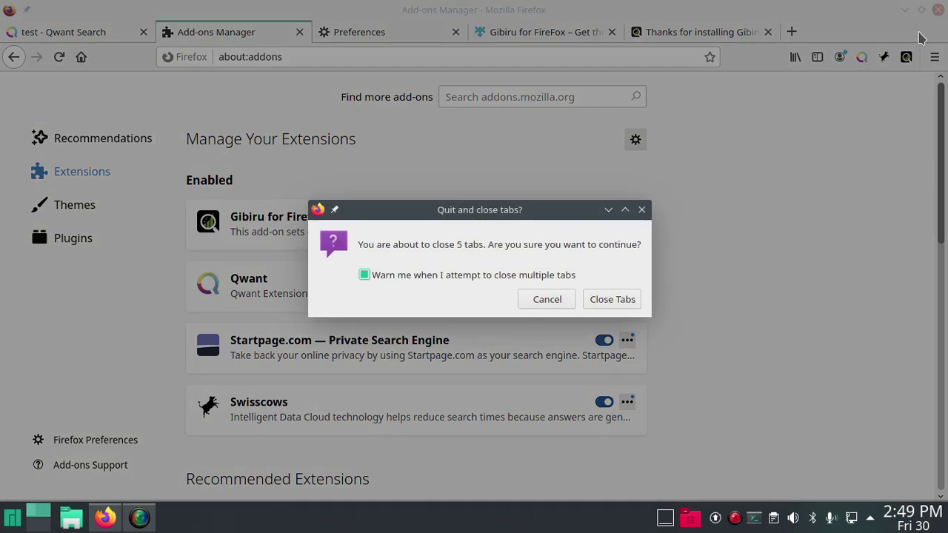
Step: Close all five tabs, relaunch Firefox, and keep Qwant as the home page
click(622, 299)
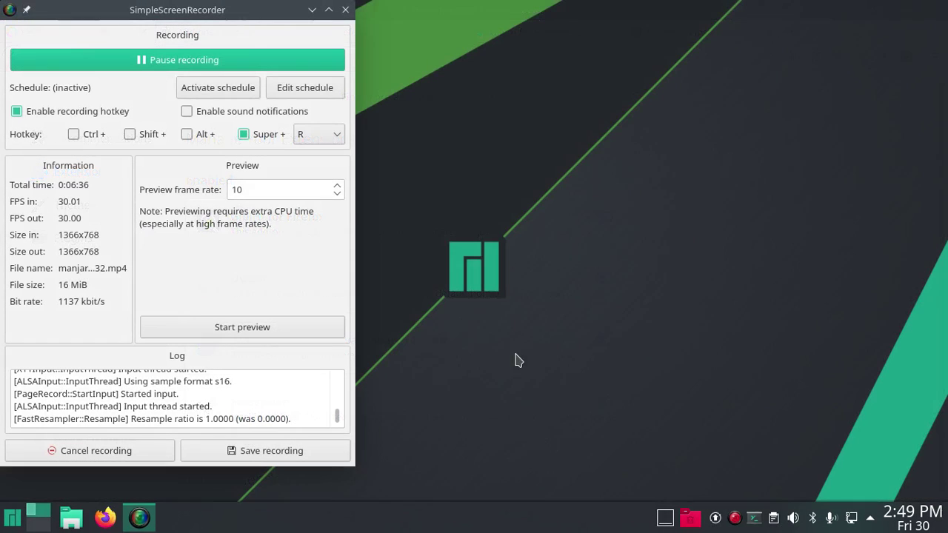
click(113, 521)
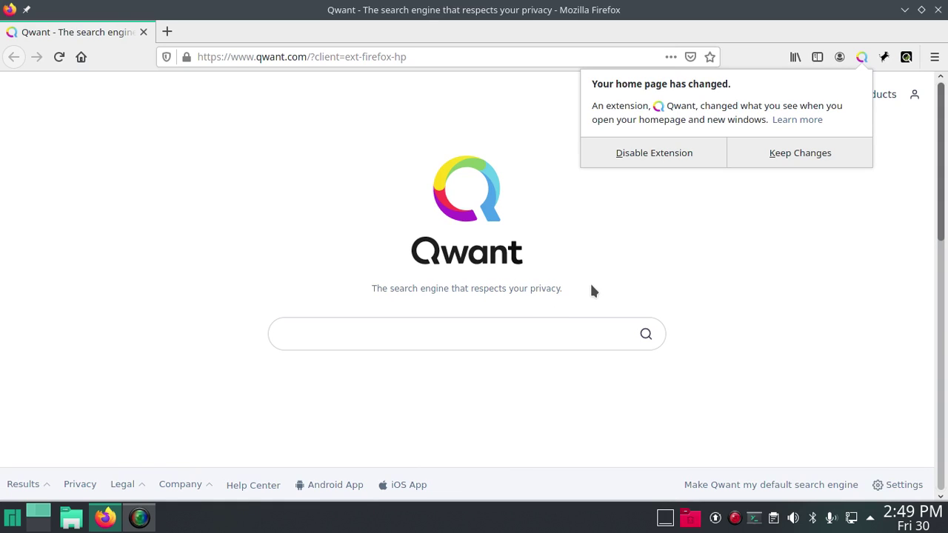
click(784, 166)
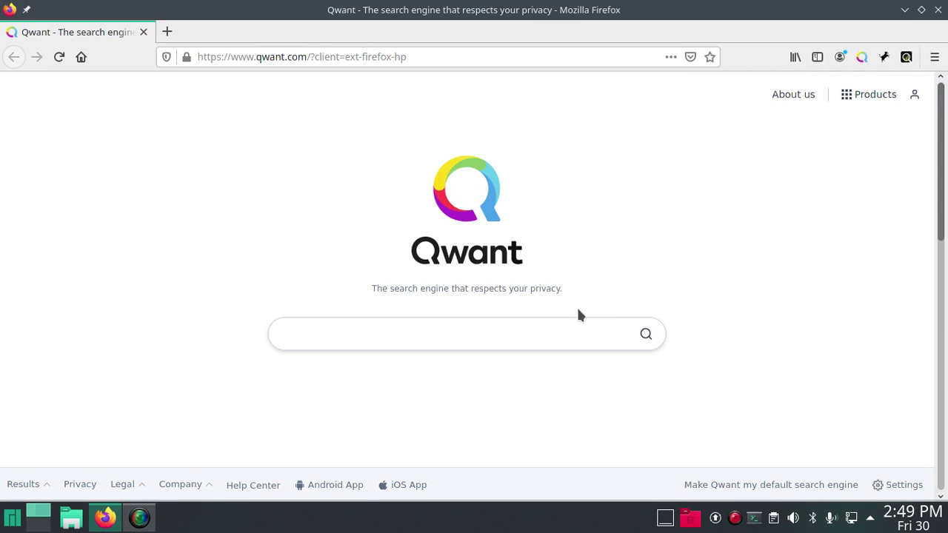
Step: Search for 'test' from the address bar
click(461, 62)
text(test)
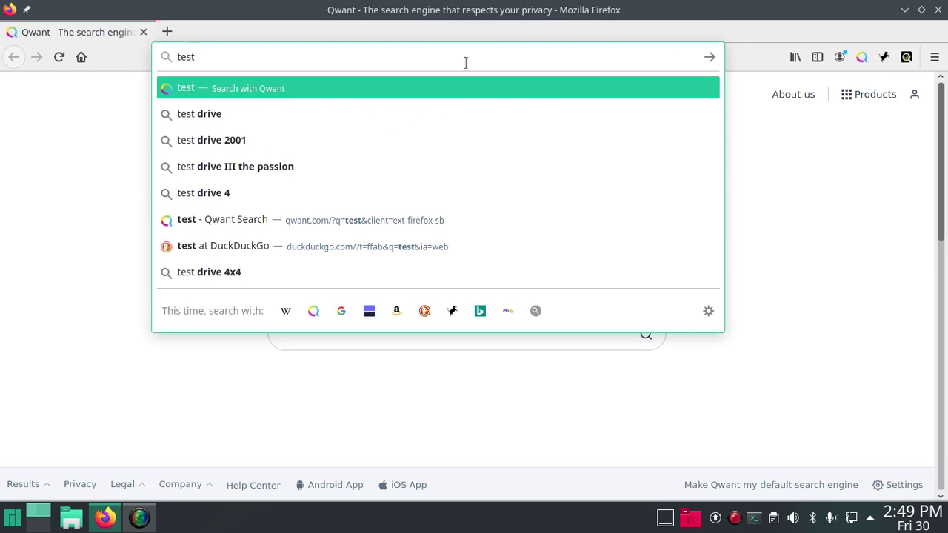
key(Return)
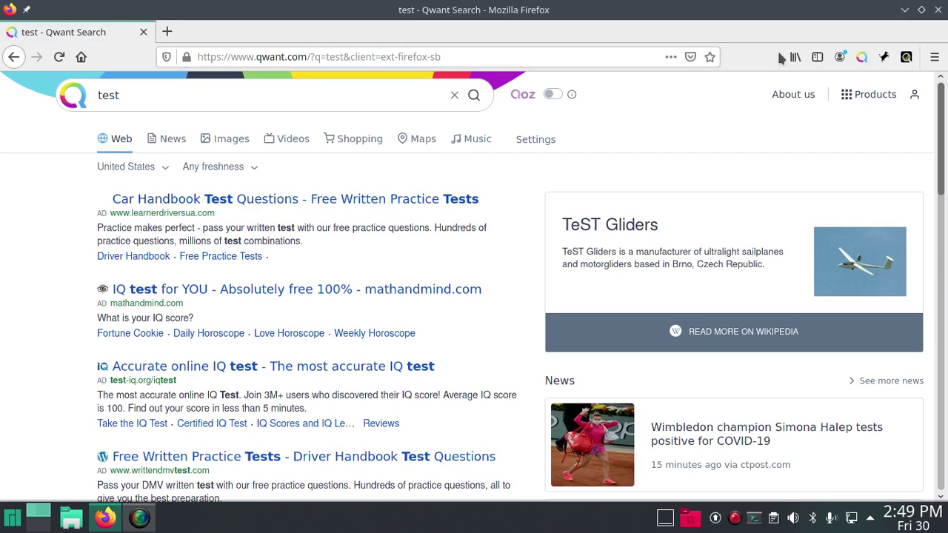
Step: Review the Search preferences showing Qwant as default, then close Preferences and quit Firefox
click(936, 58)
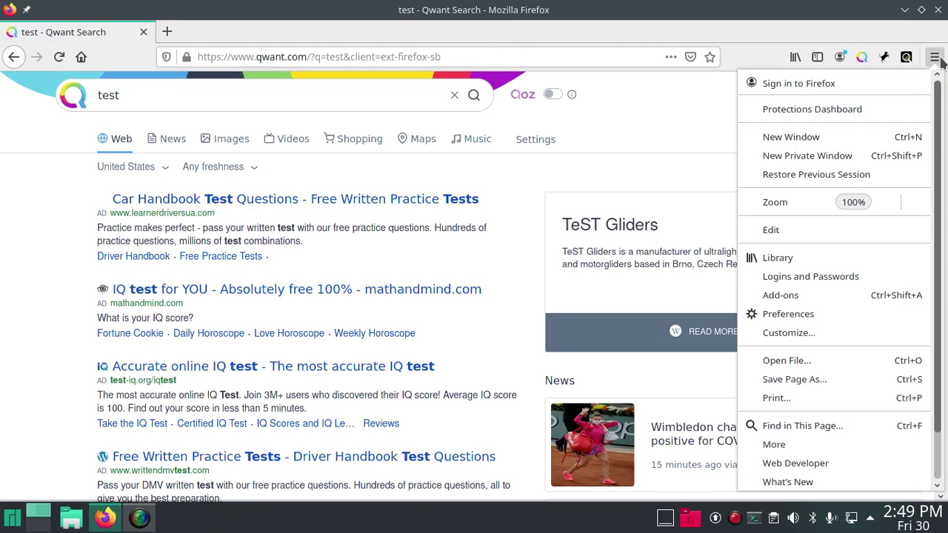
click(785, 316)
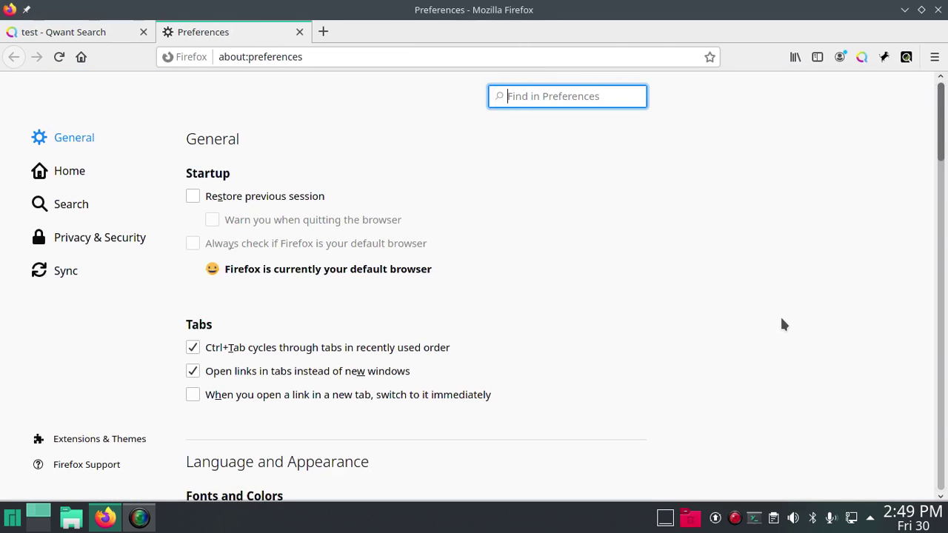
click(49, 203)
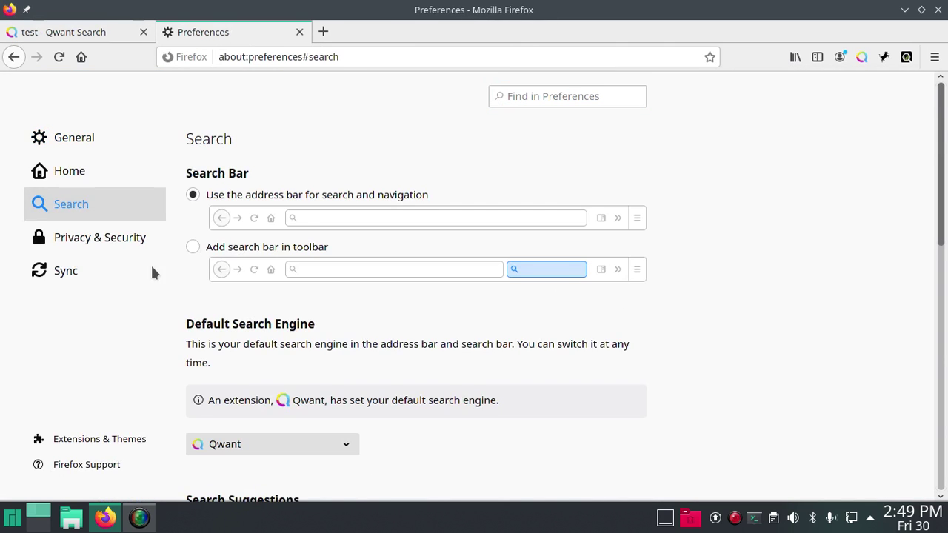
scroll(329, 375, down, 3)
scroll(366, 385, down, 6)
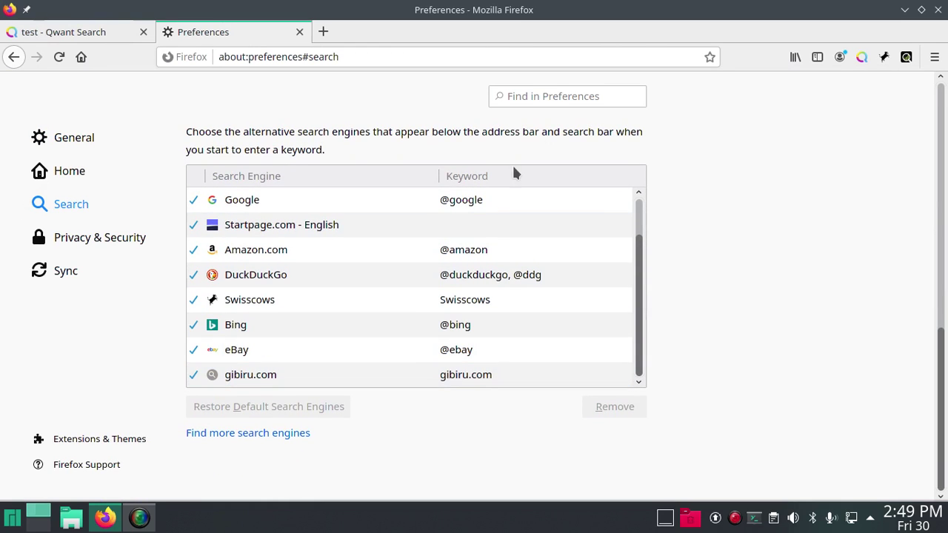
click(299, 33)
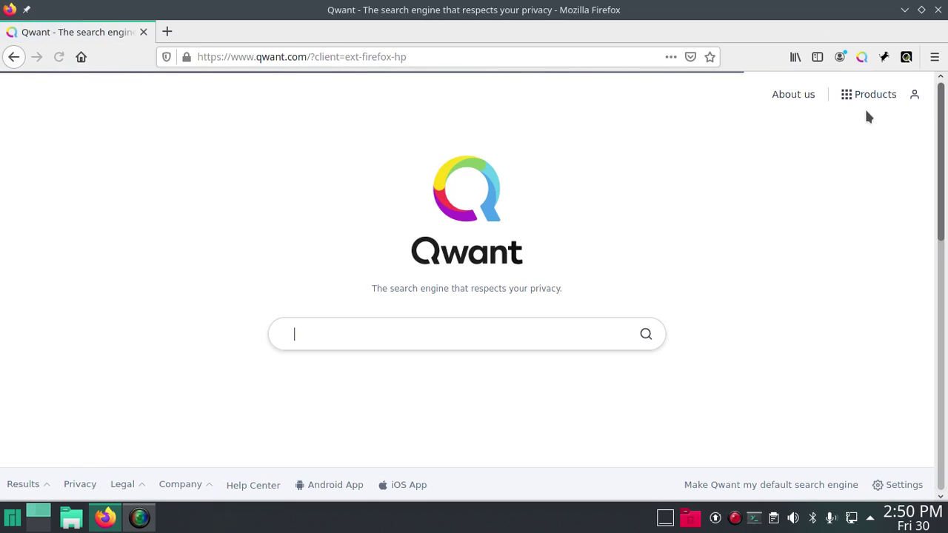
click(937, 10)
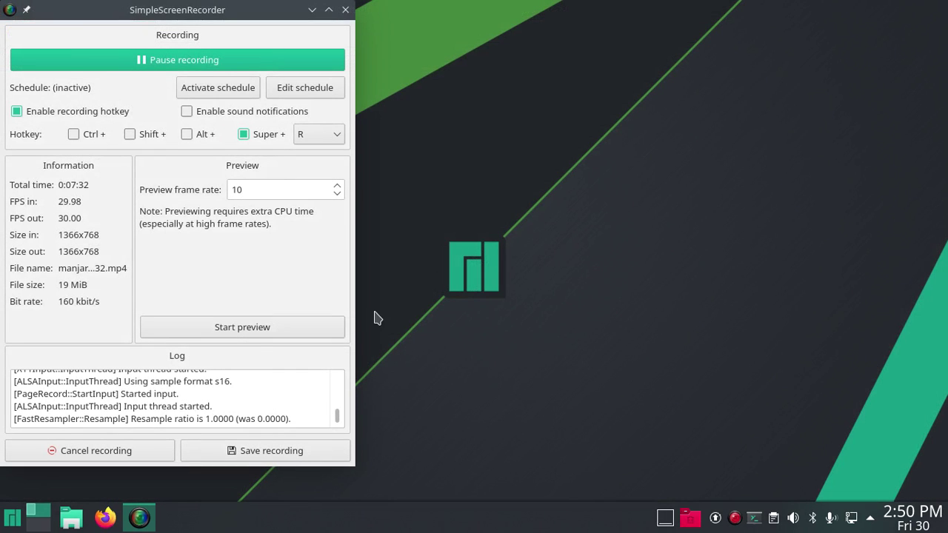
Step: Launch Pamac's Installed list and sort it by name, then back to relevance
click(12, 518)
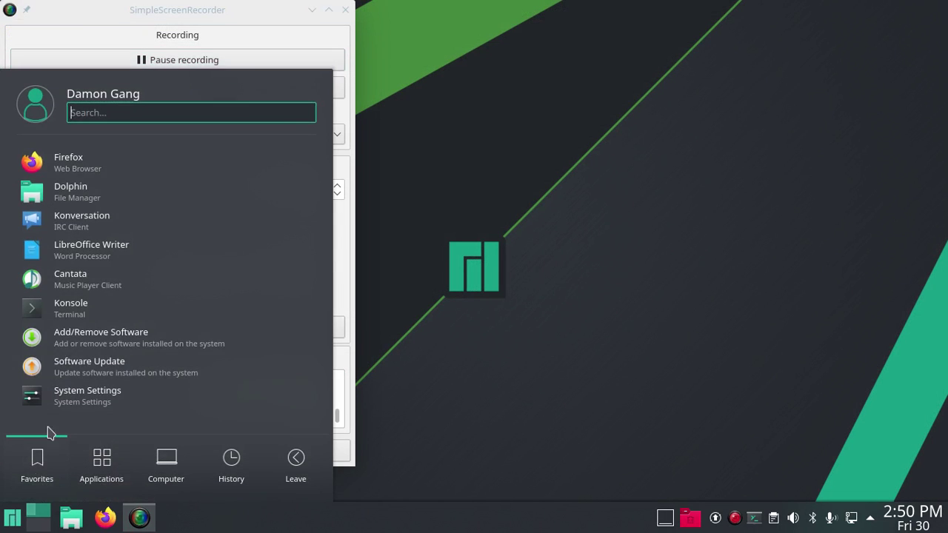
click(135, 337)
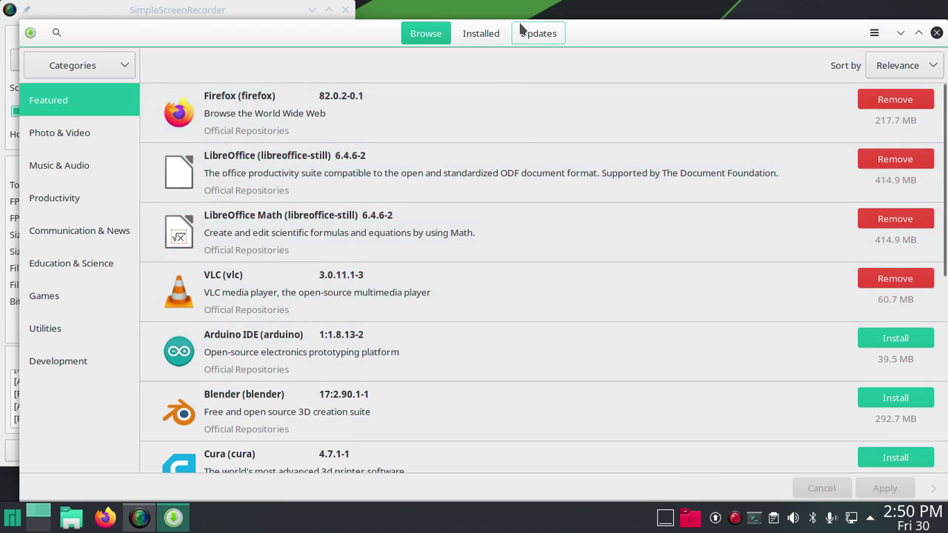
click(473, 38)
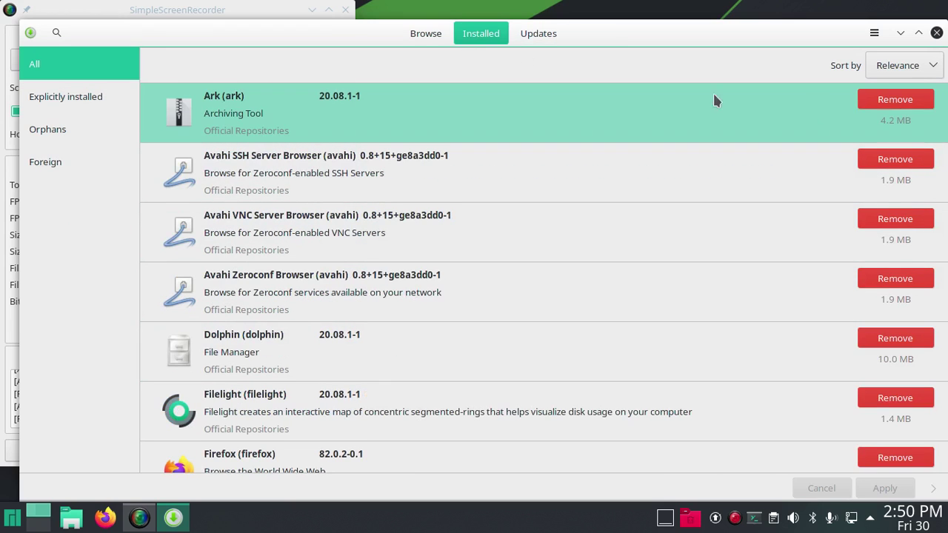
click(448, 126)
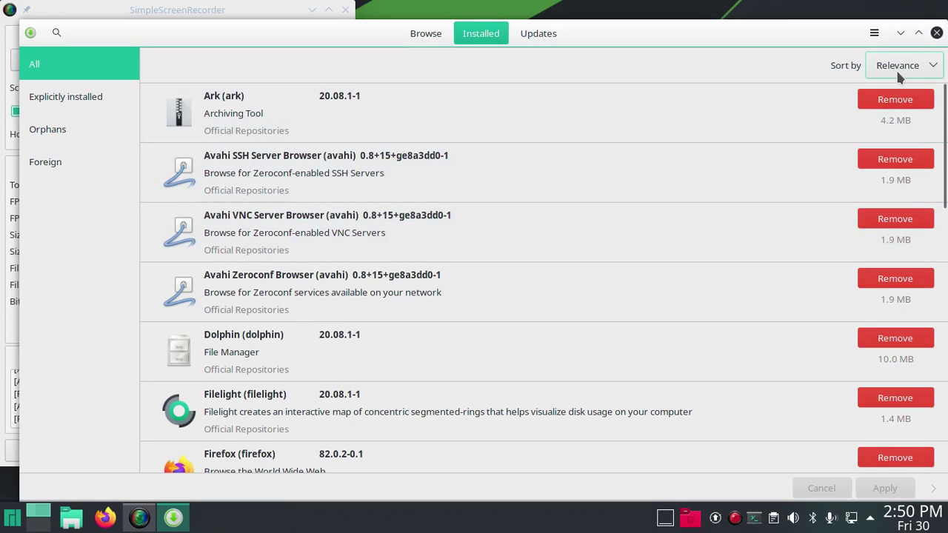
click(897, 67)
click(900, 125)
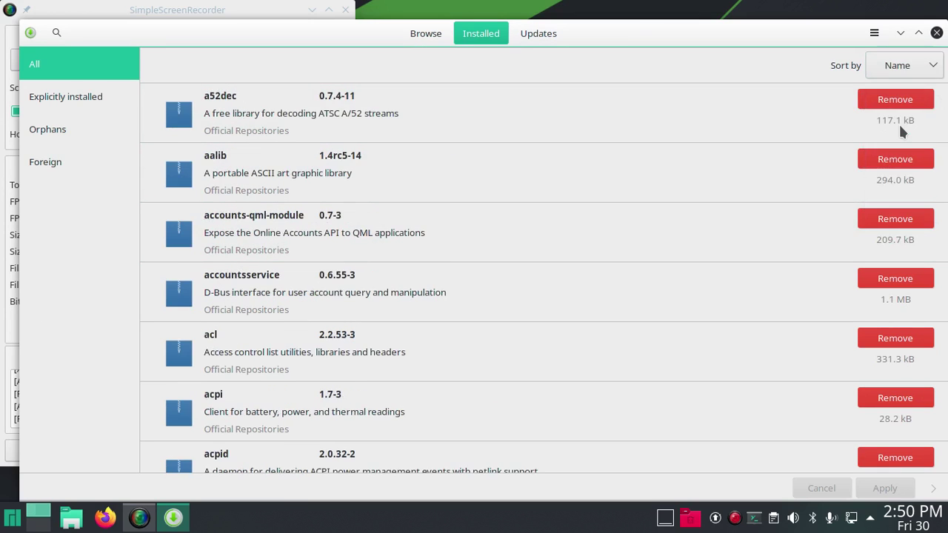
click(916, 74)
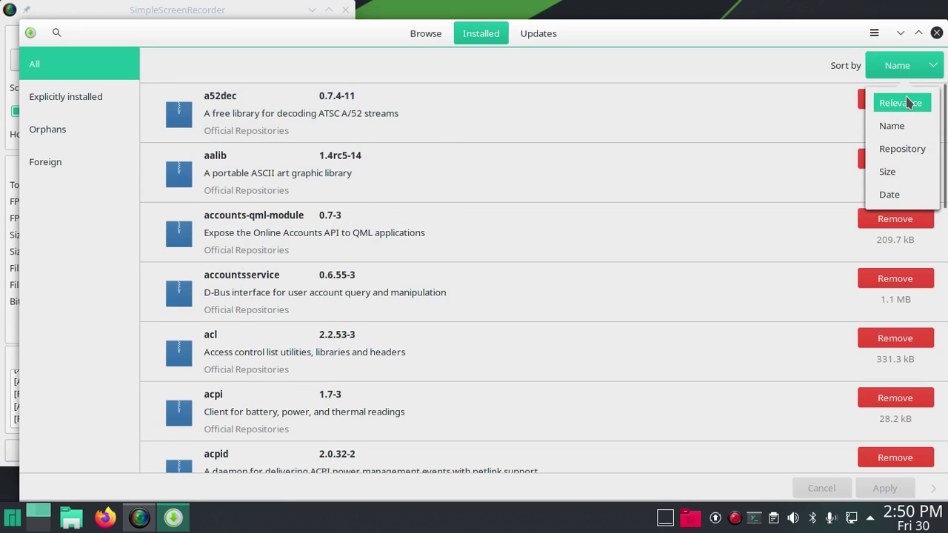
click(904, 102)
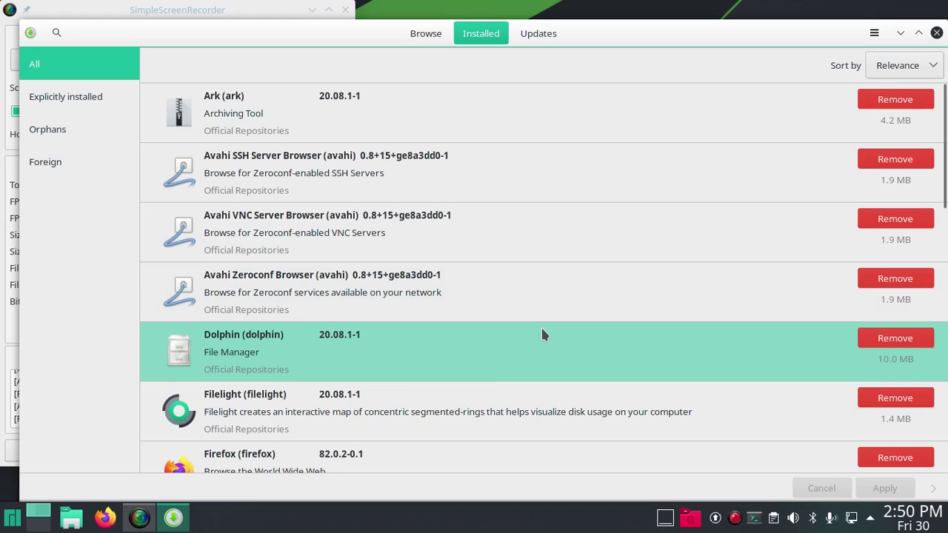
Step: Scroll the installed packages down to the K entries like KGet, Konsole and KSysGuard
scroll(542, 333, down, 1)
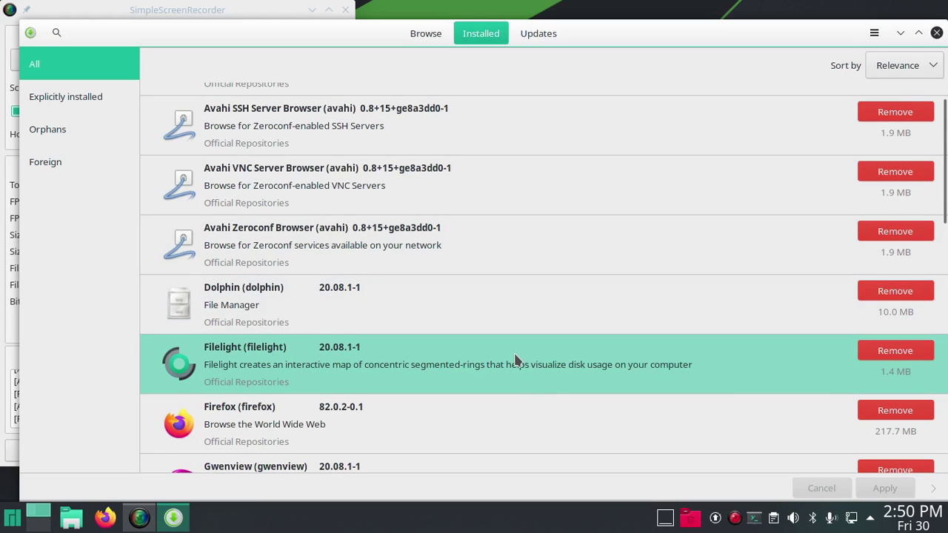
scroll(516, 361, down, 2)
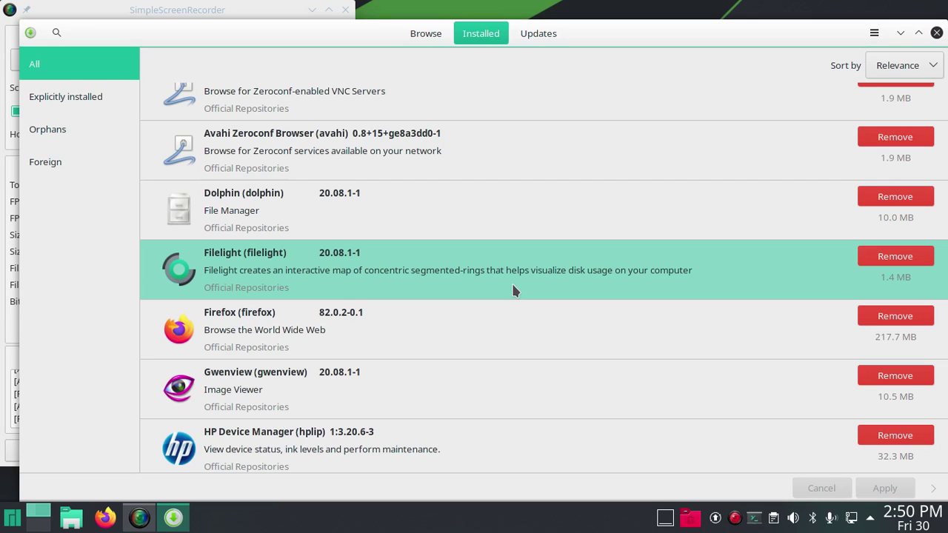
scroll(508, 289, down, 1)
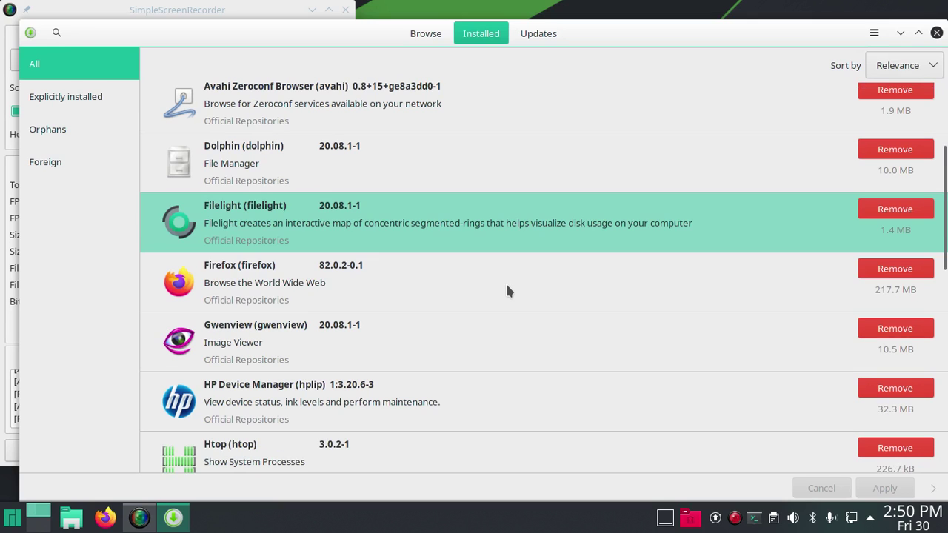
scroll(488, 294, down, 2)
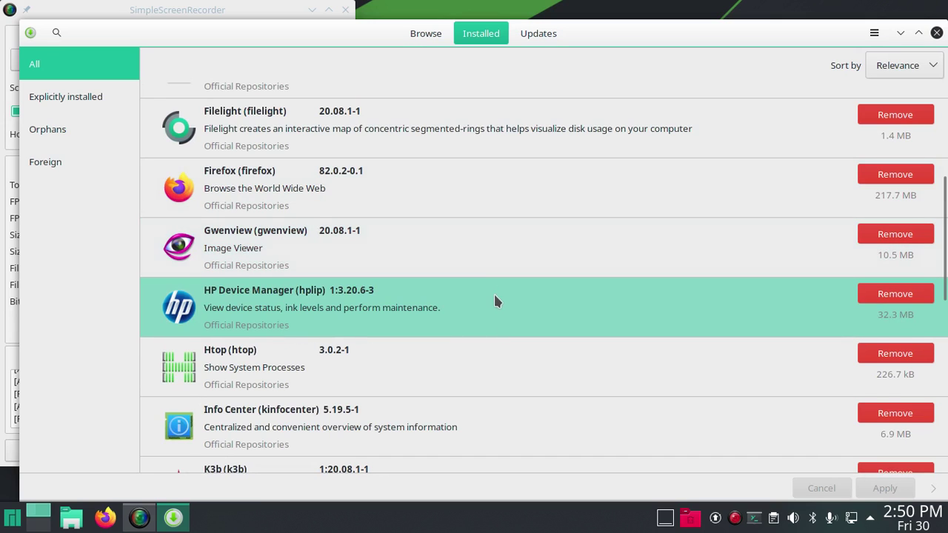
scroll(495, 302, down, 1)
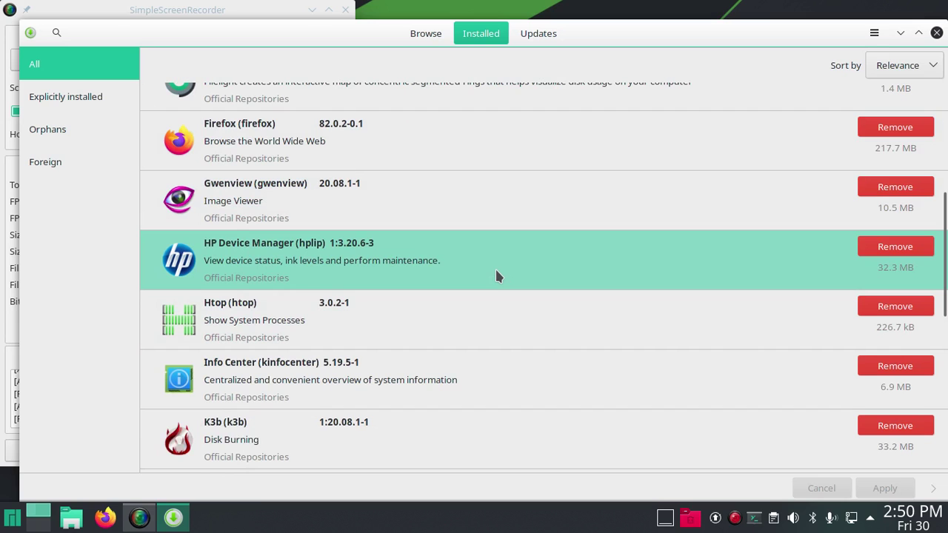
scroll(485, 303, down, 1)
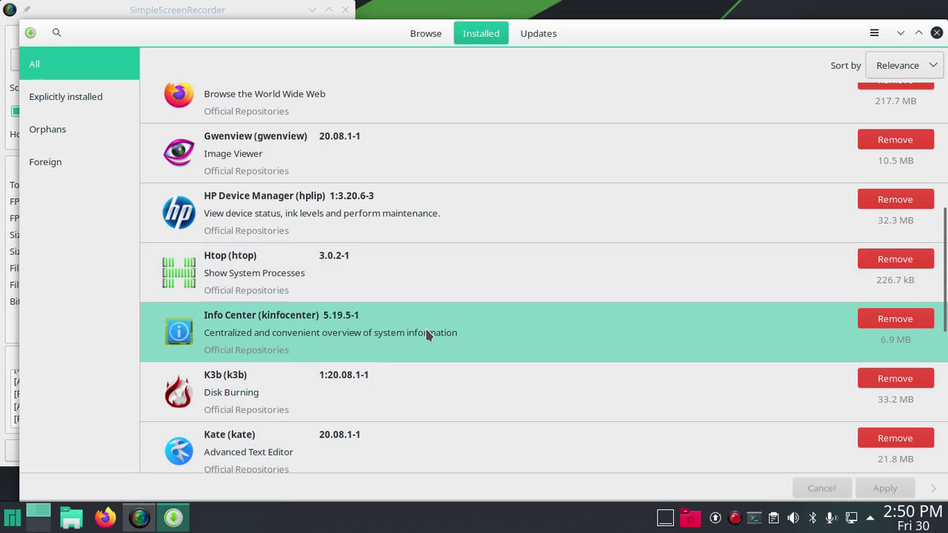
scroll(427, 334, down, 1)
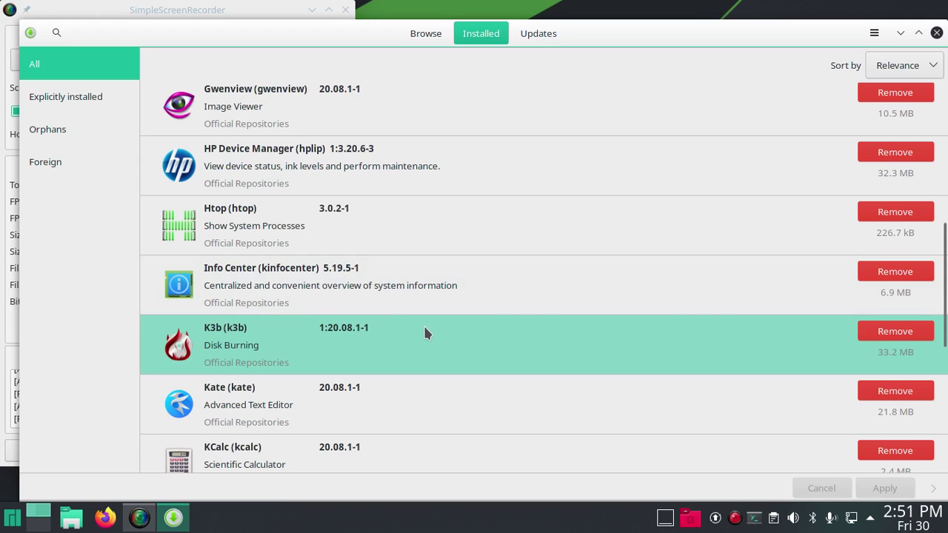
scroll(424, 329, down, 2)
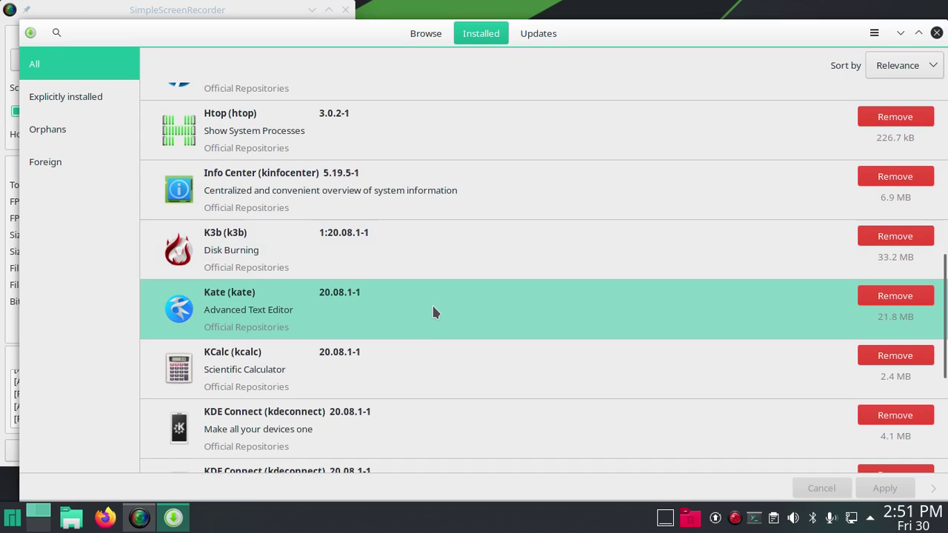
scroll(434, 312, down, 2)
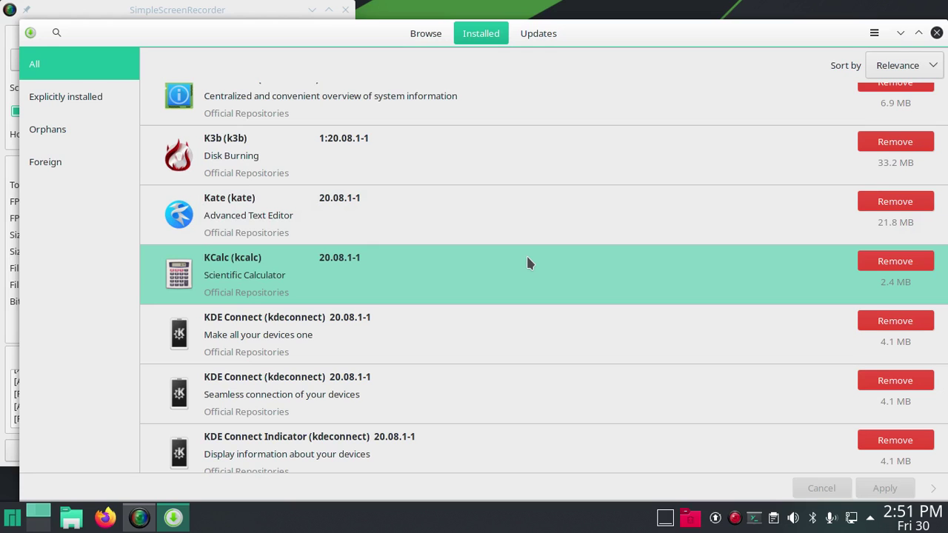
scroll(526, 263, down, 4)
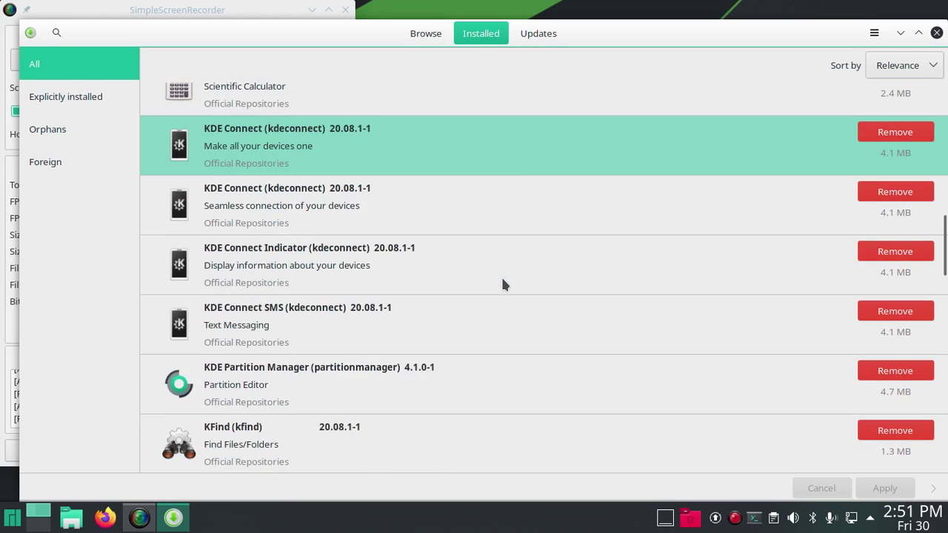
scroll(502, 285, down, 2)
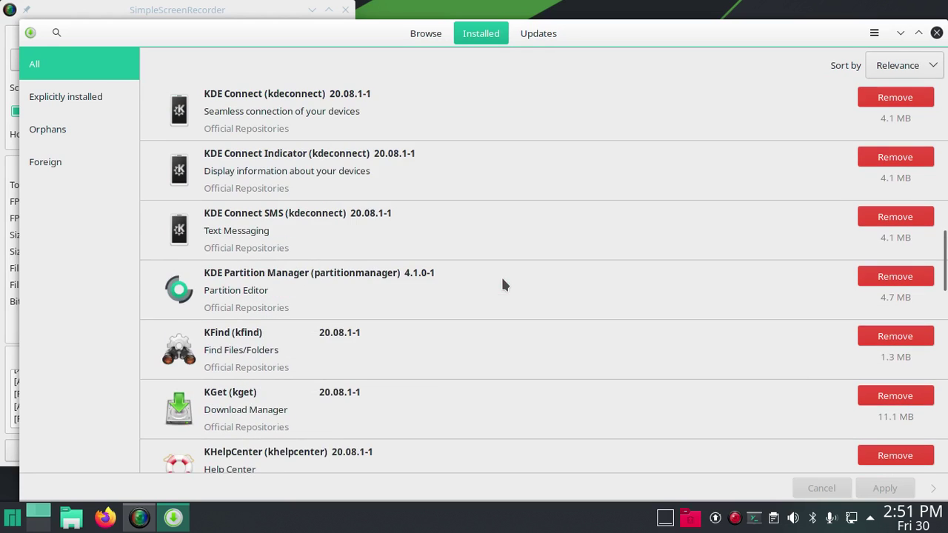
scroll(503, 285, down, 2)
scroll(503, 285, down, 2)
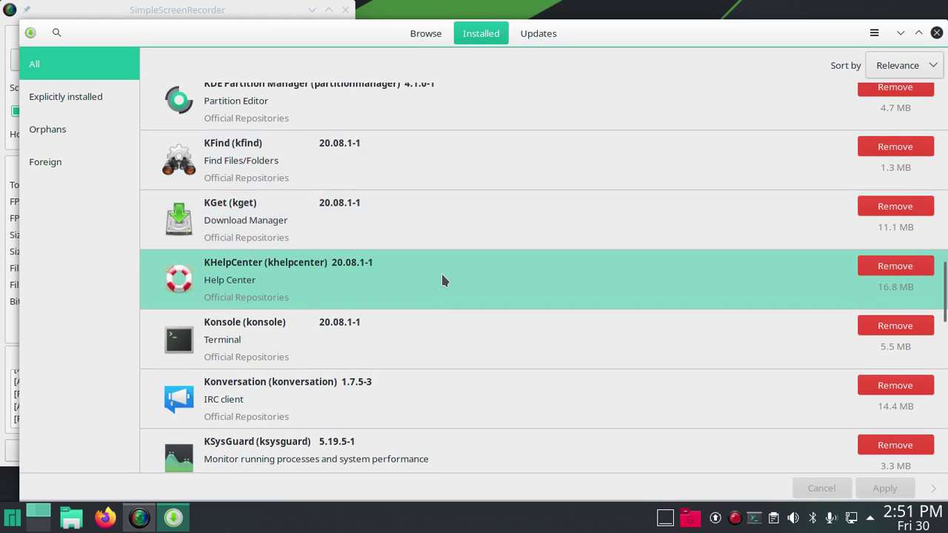
scroll(442, 277, down, 2)
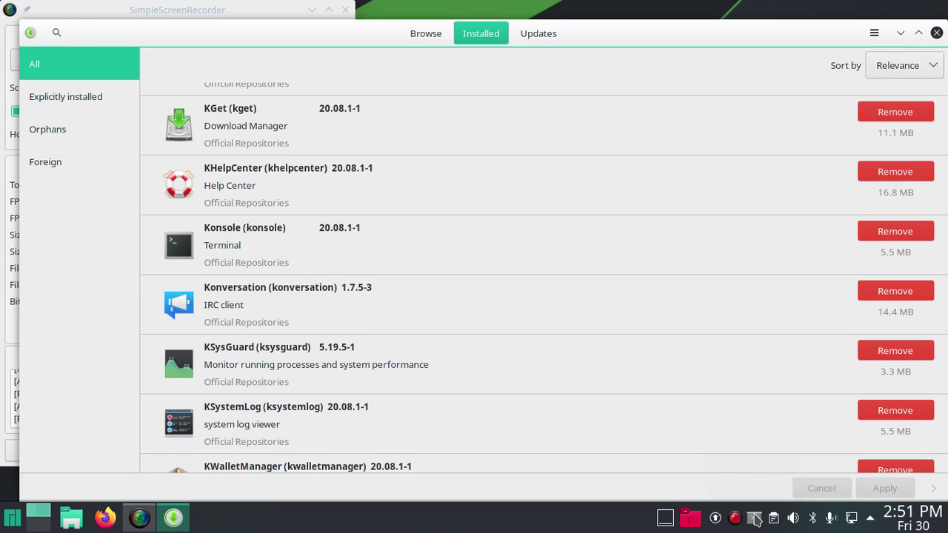
Step: Toggle Yakuake open and shut, then scroll past Thunderbird, VLC and Yakuake to a52dec and aalib
click(756, 519)
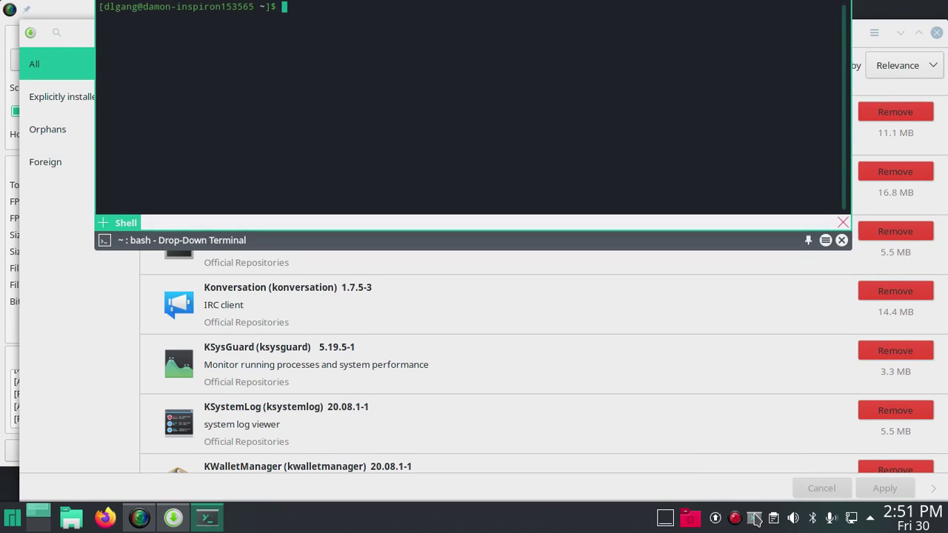
click(756, 520)
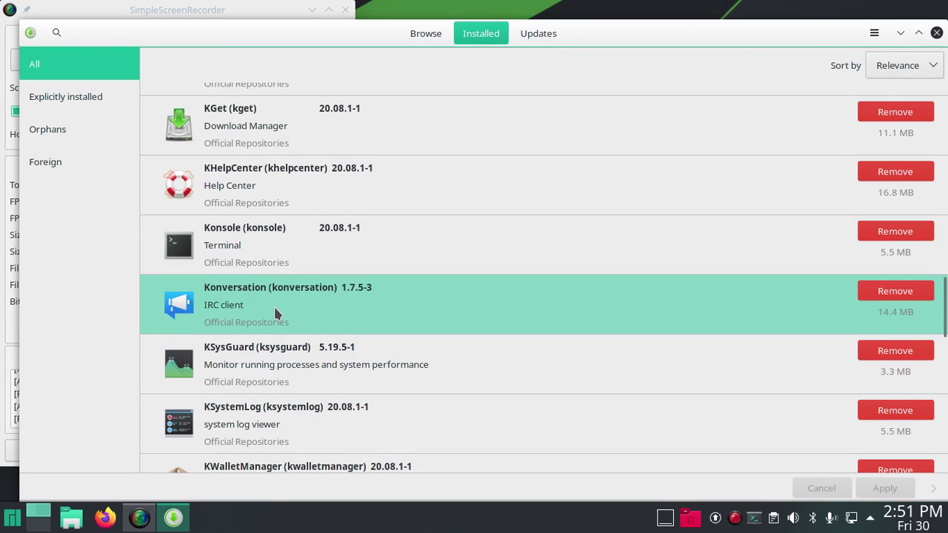
scroll(272, 311, down, 3)
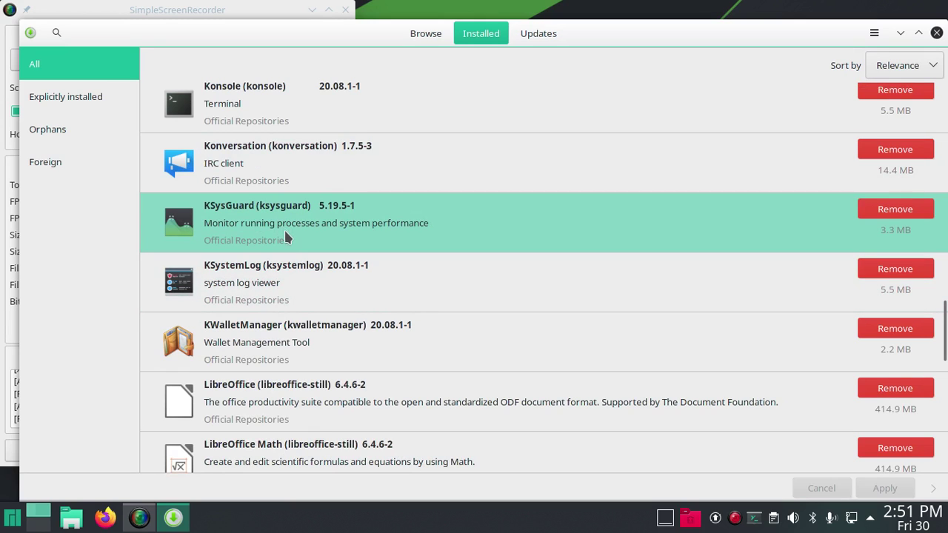
scroll(296, 274, down, 1)
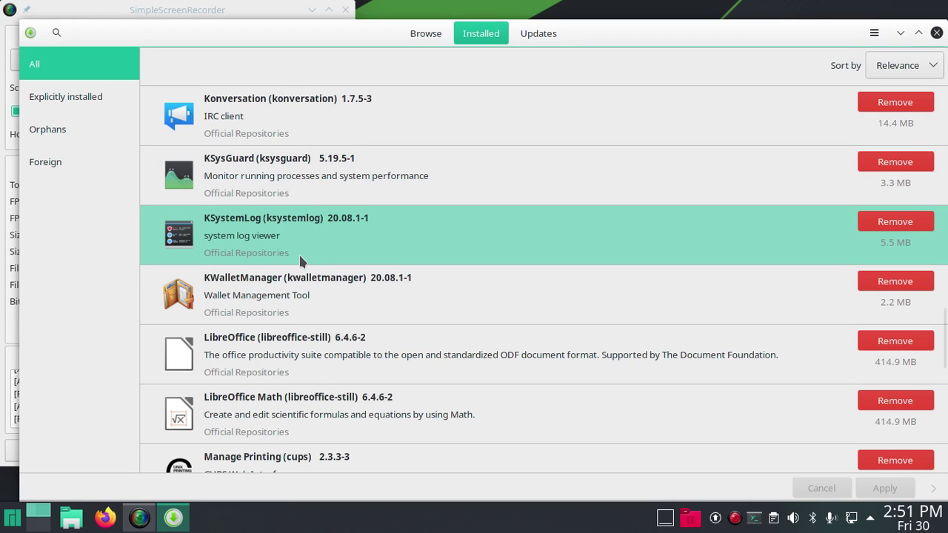
scroll(303, 292, down, 2)
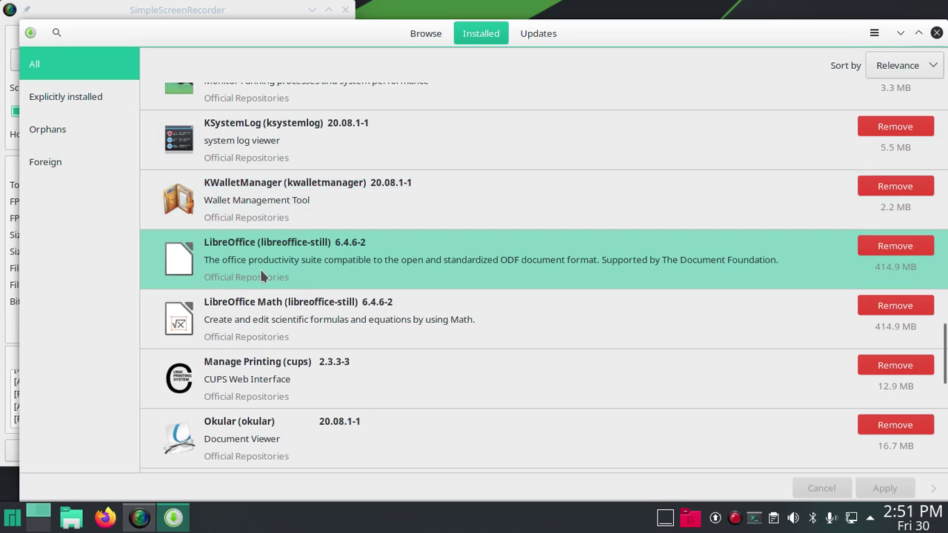
scroll(340, 252, down, 2)
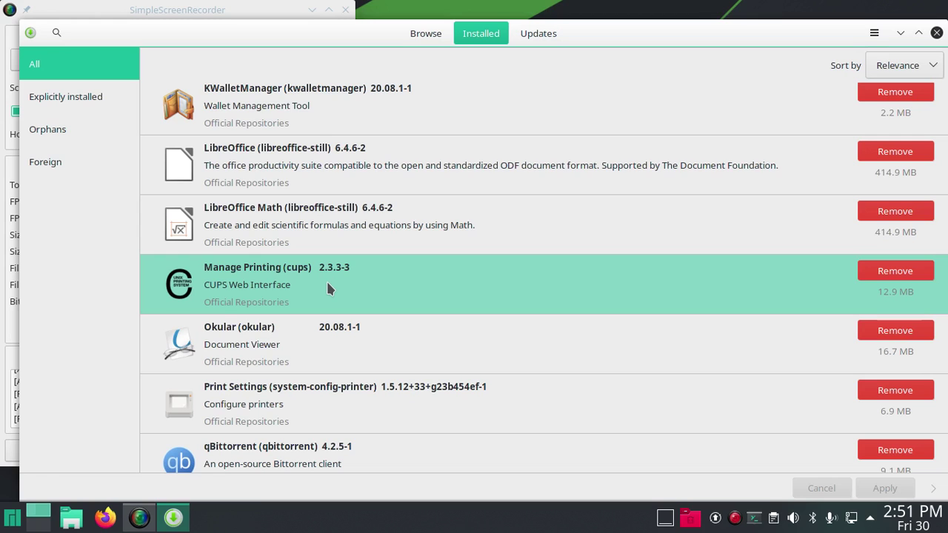
scroll(392, 275, down, 1)
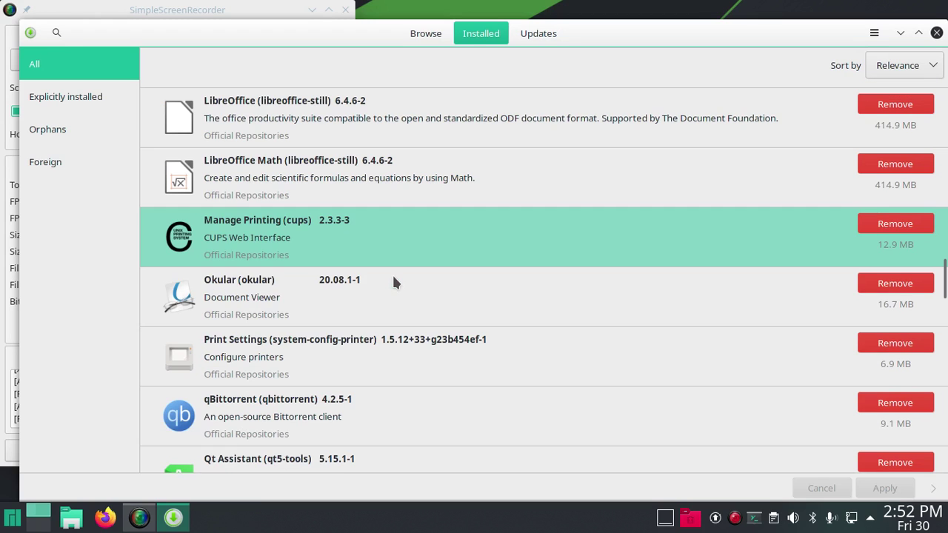
scroll(387, 278, down, 2)
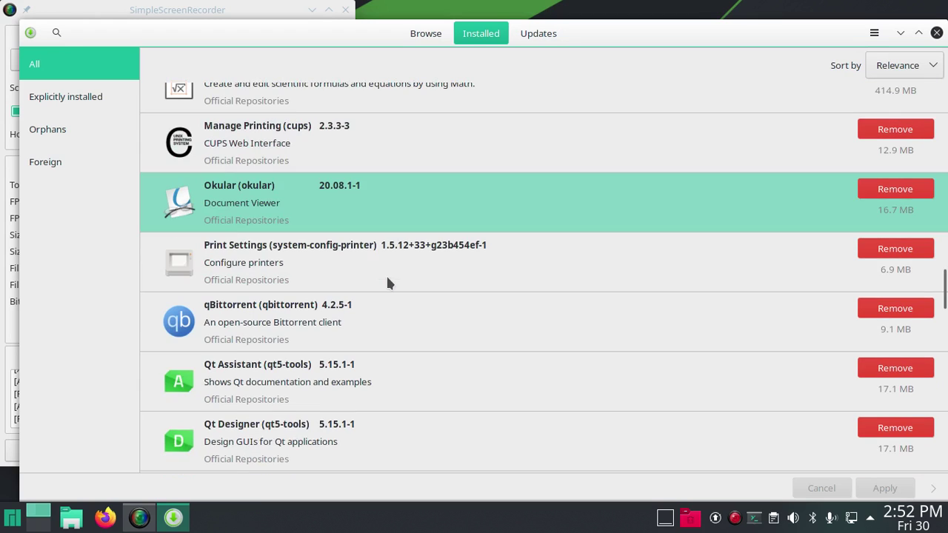
scroll(393, 266, down, 1)
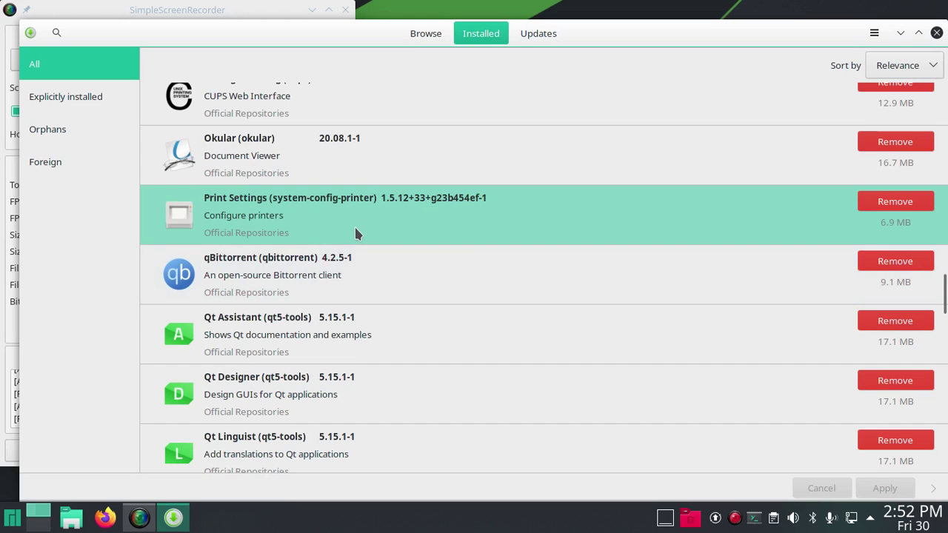
scroll(405, 295, down, 1)
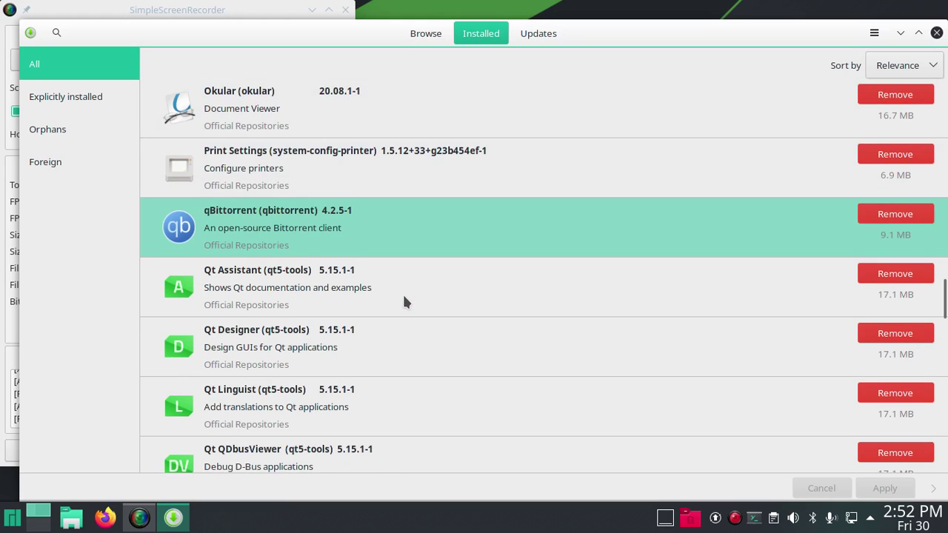
scroll(403, 297, down, 4)
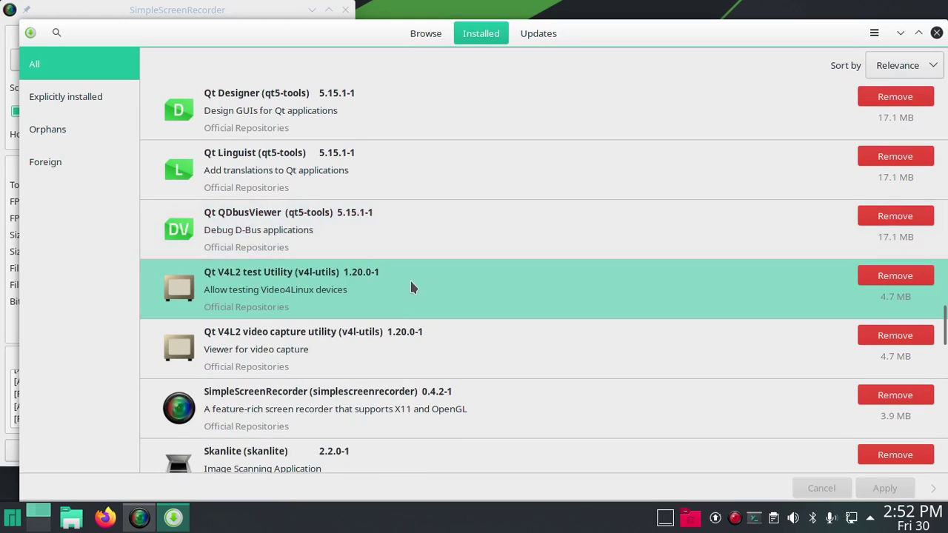
scroll(411, 283, down, 2)
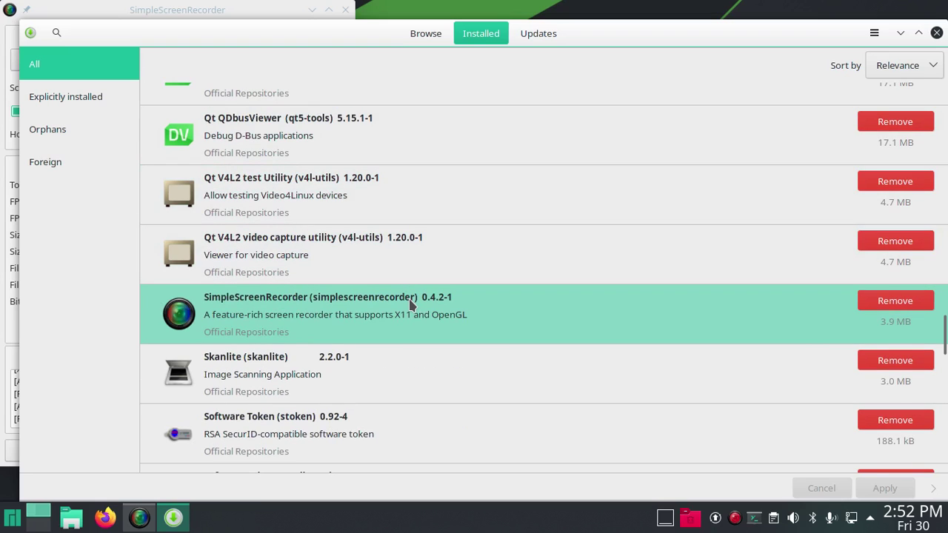
scroll(404, 296, down, 2)
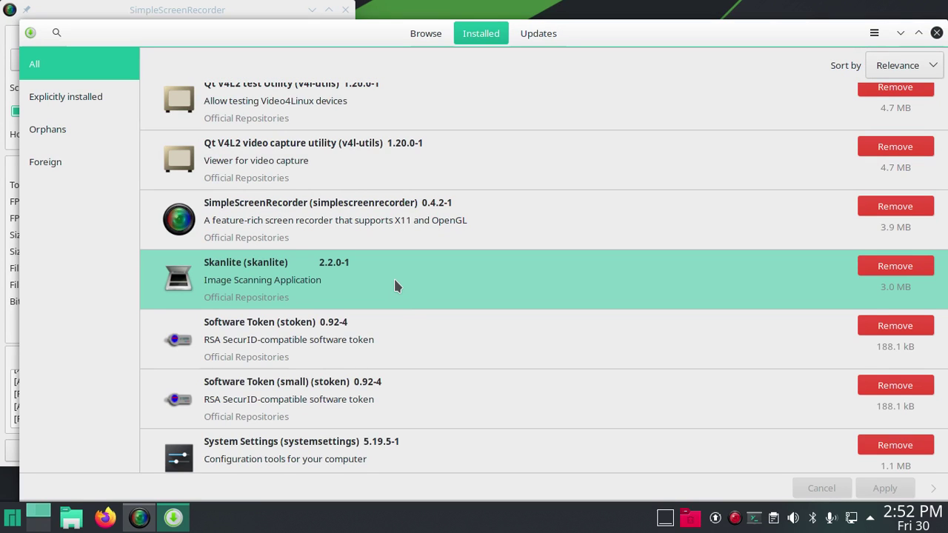
scroll(394, 281, down, 2)
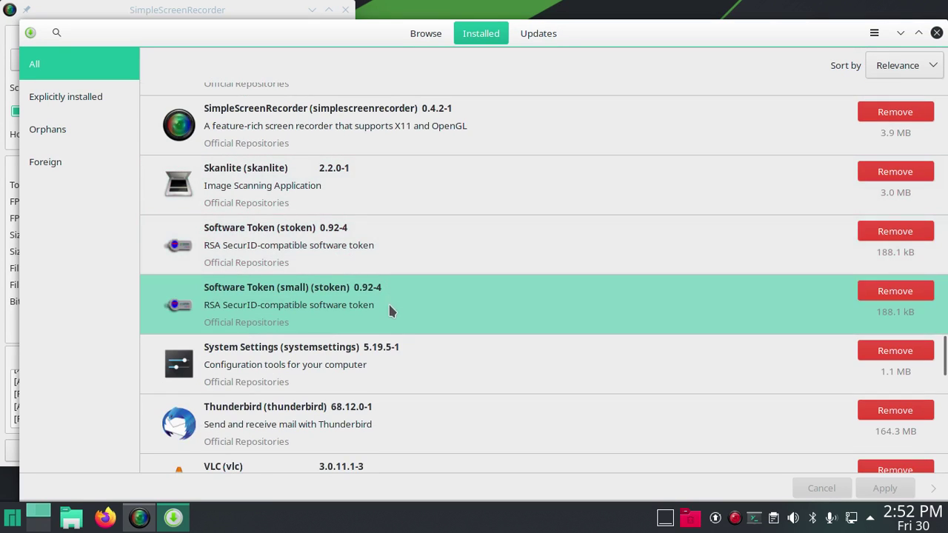
scroll(399, 337, down, 2)
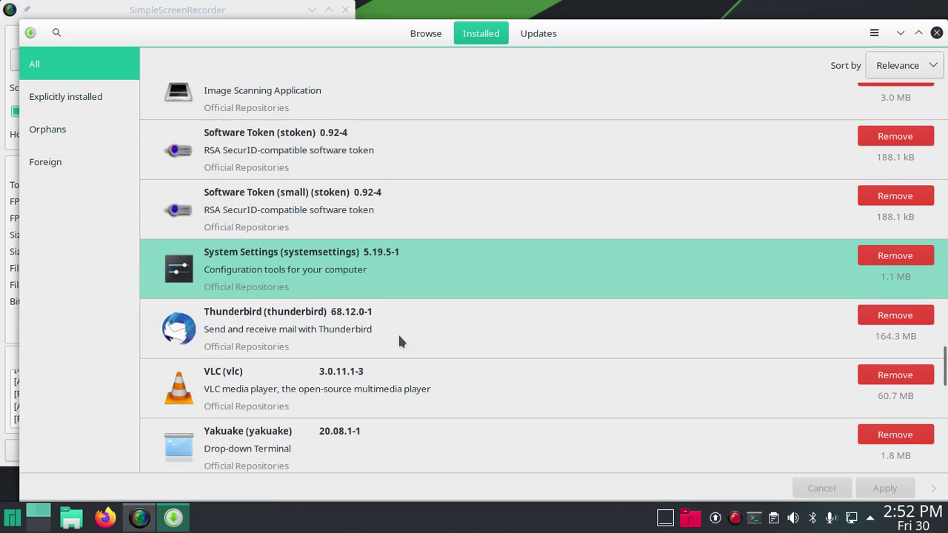
scroll(393, 314, down, 2)
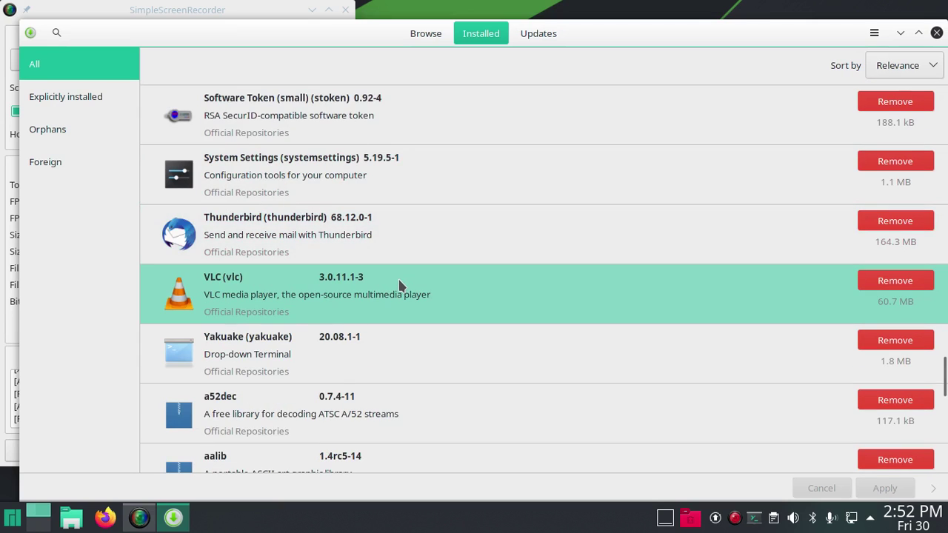
scroll(399, 285, down, 1)
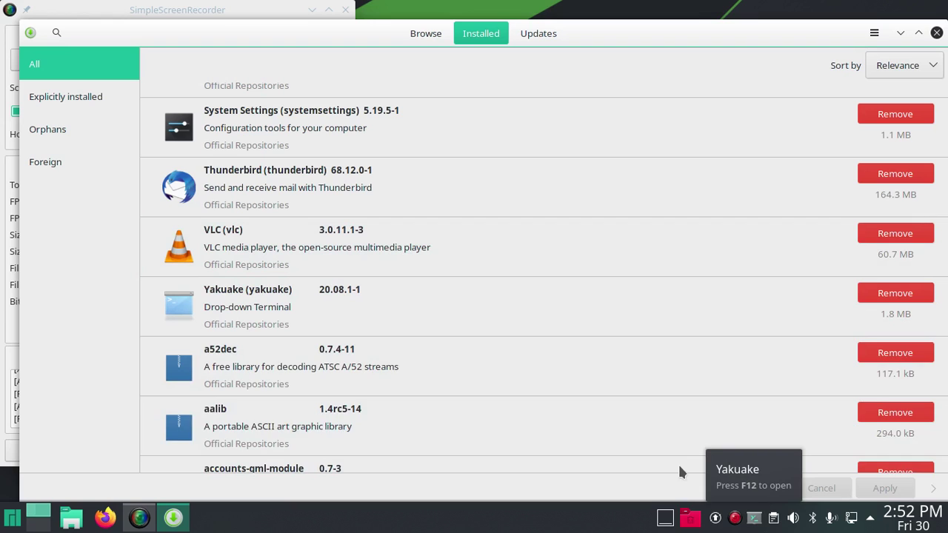
Step: Flick Yakuake open and closed with F12, scroll the package list, then close Pamac
key(F12)
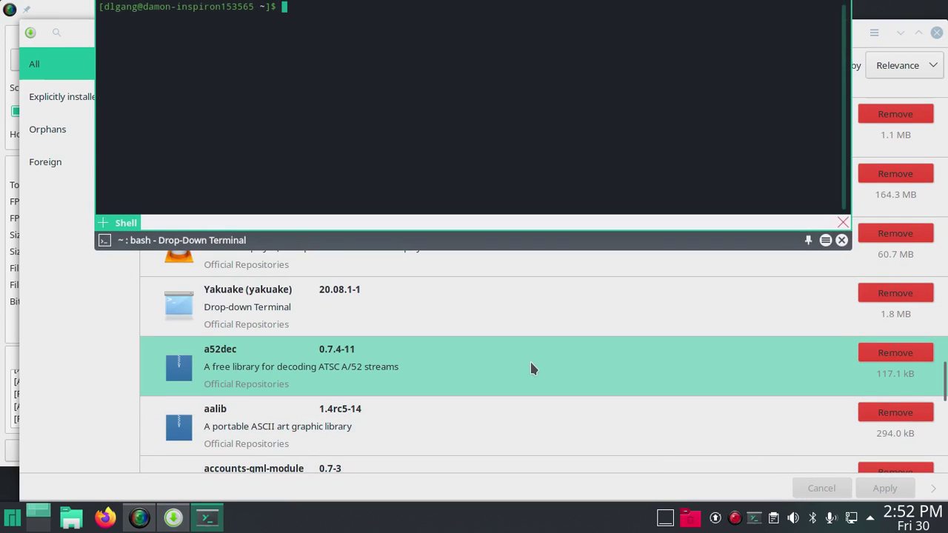
key(F12)
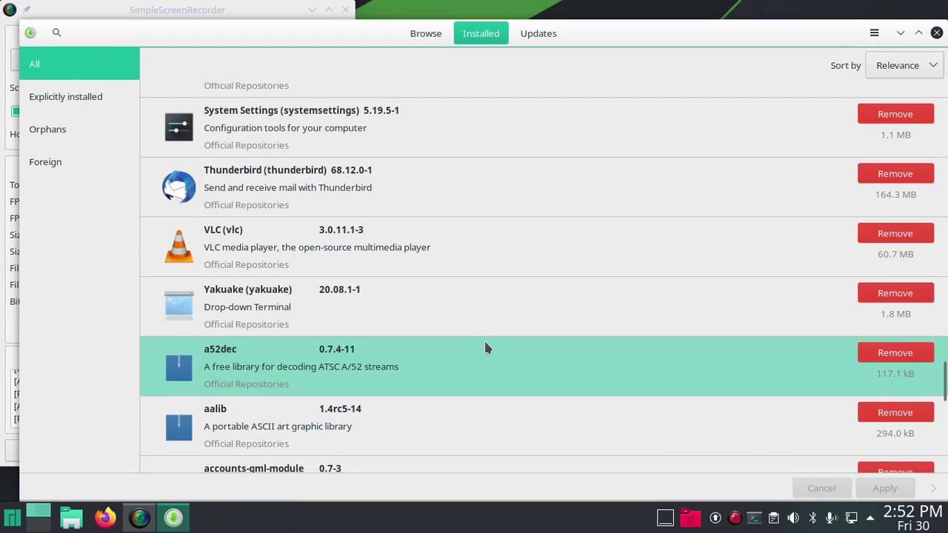
scroll(484, 339, down, 3)
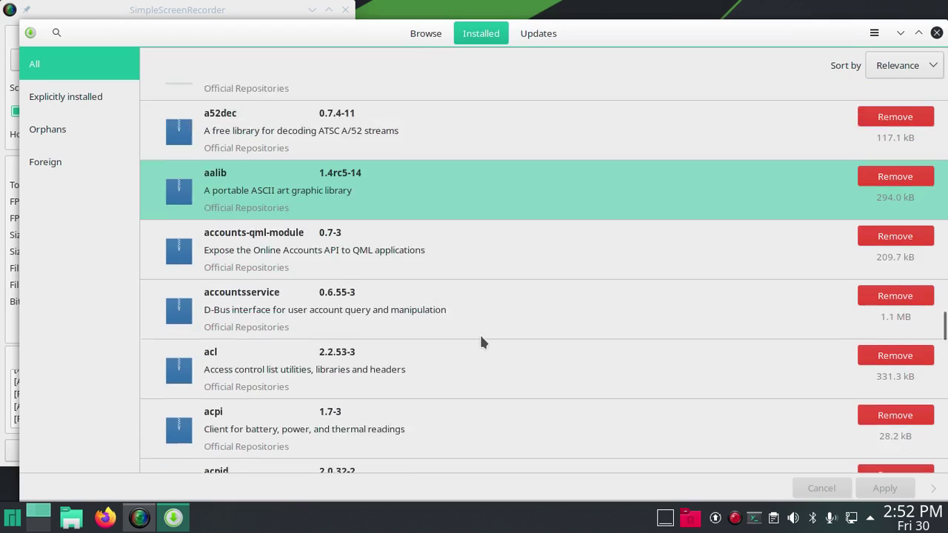
scroll(479, 333, up, 2)
scroll(474, 328, up, 10)
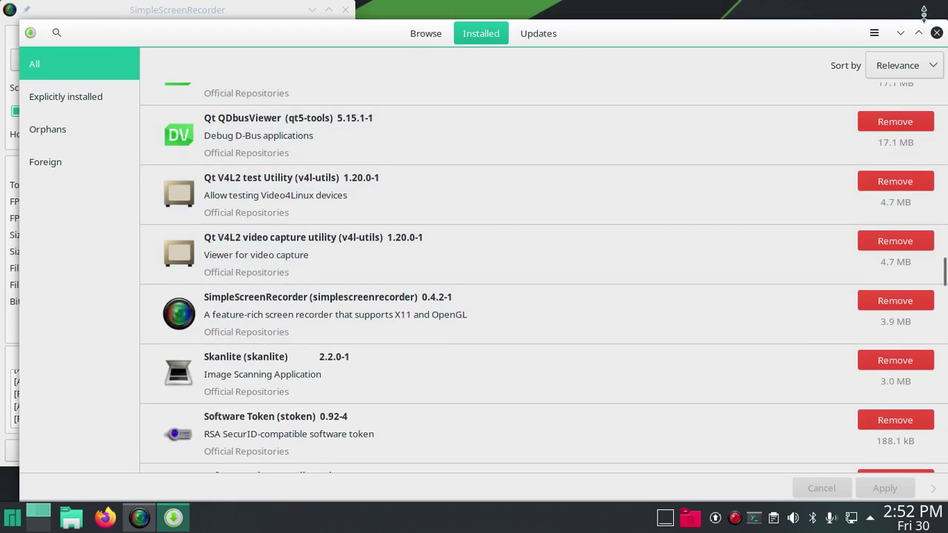
click(937, 33)
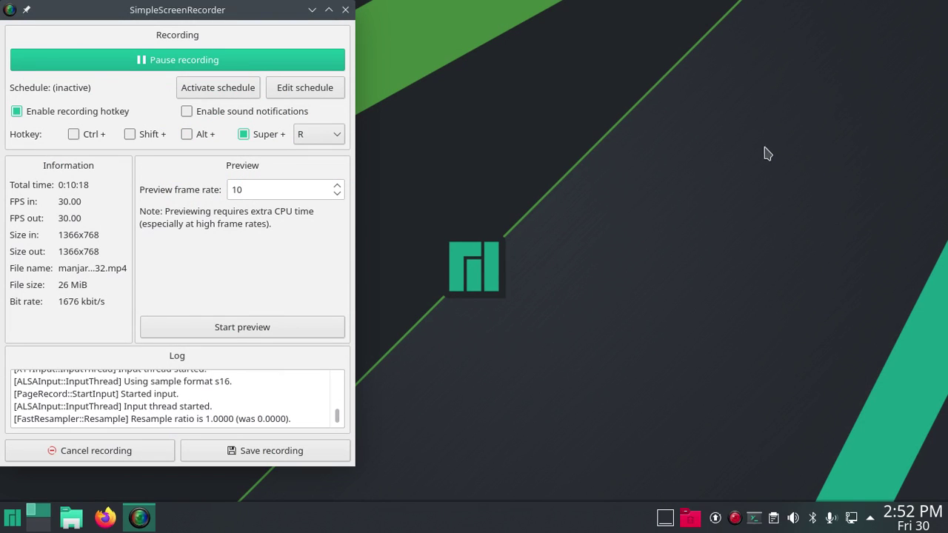
Step: Search the application launcher for 'ht' and start Htop
click(15, 523)
text(h)
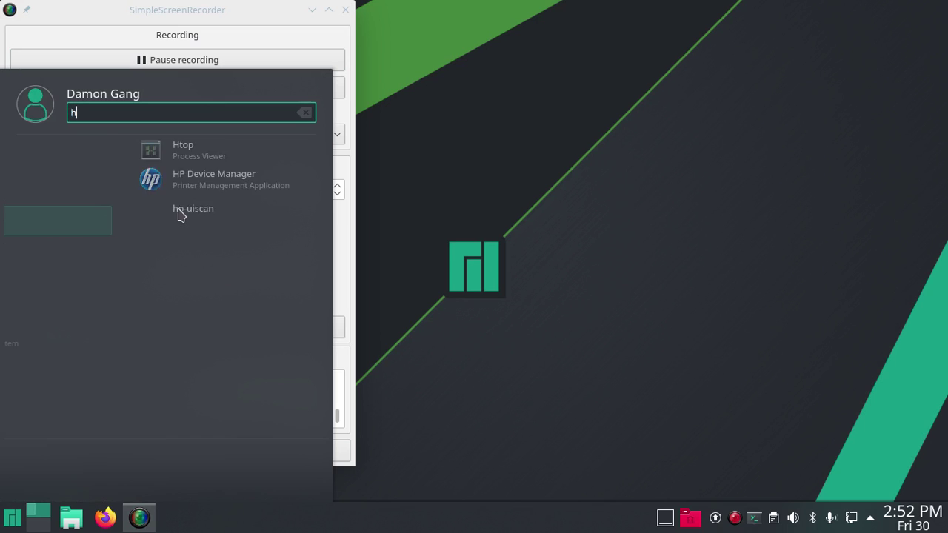
text(t)
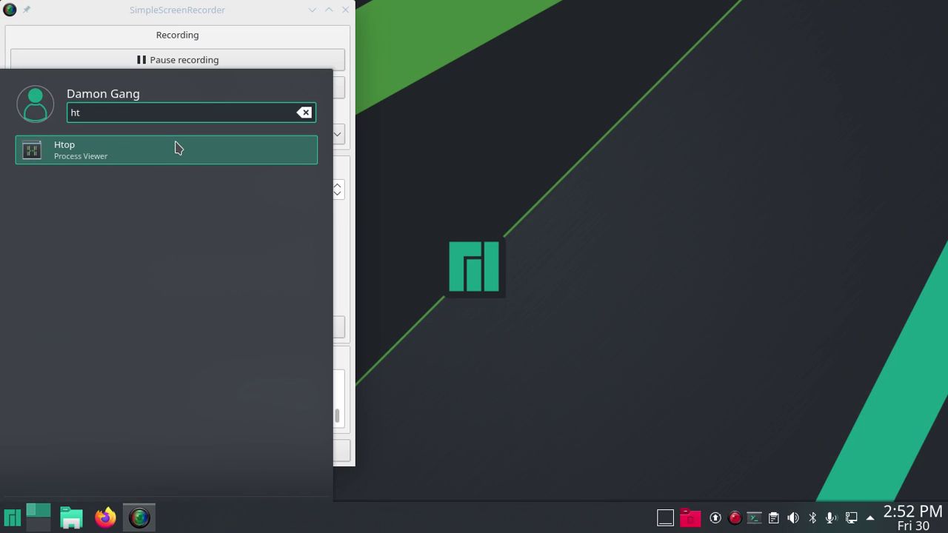
click(176, 147)
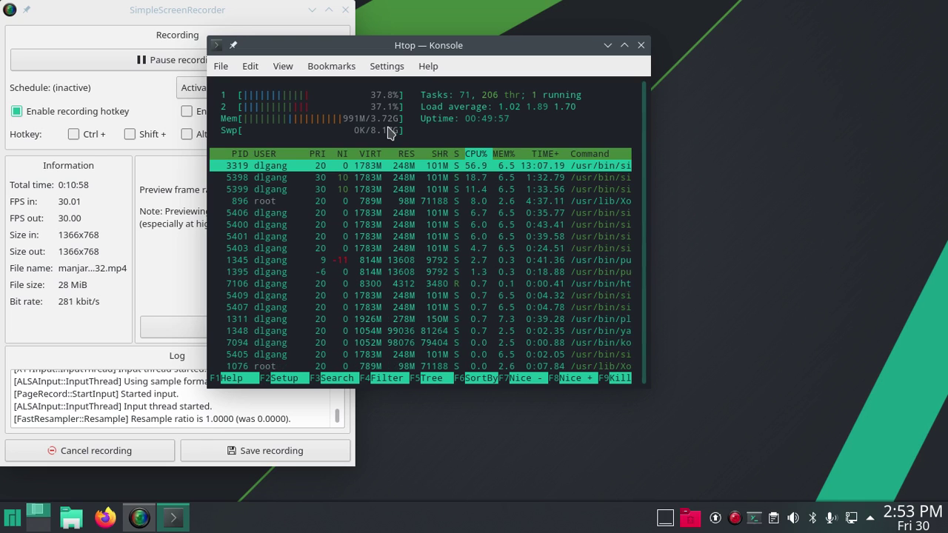
Step: Close the Htop Konsole window after checking memory use of 991M of 3.72G
click(641, 46)
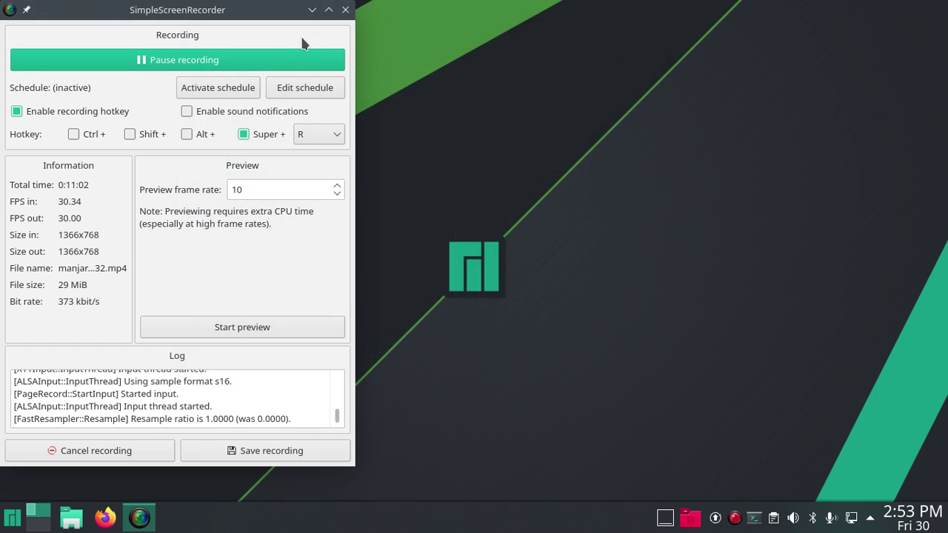